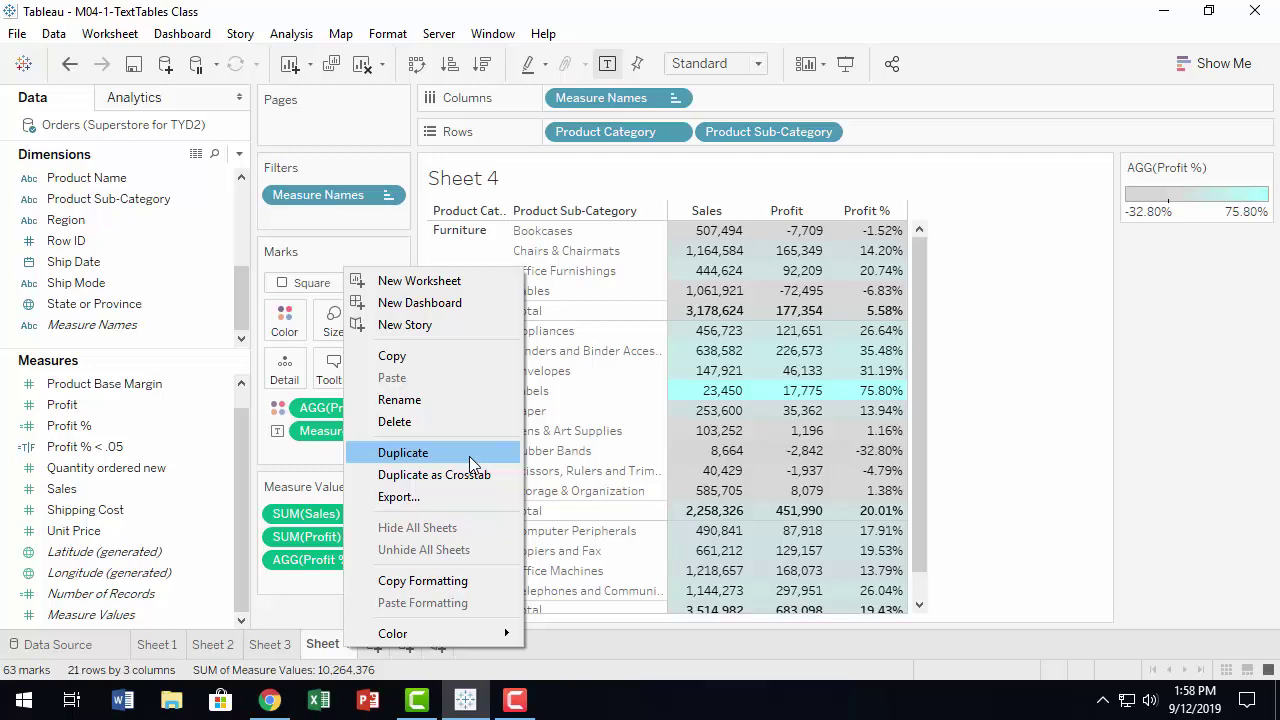
# - Duplicate the Sheet 4 worksheet and name the copy Sheet 5
pyautogui.click(470, 462)
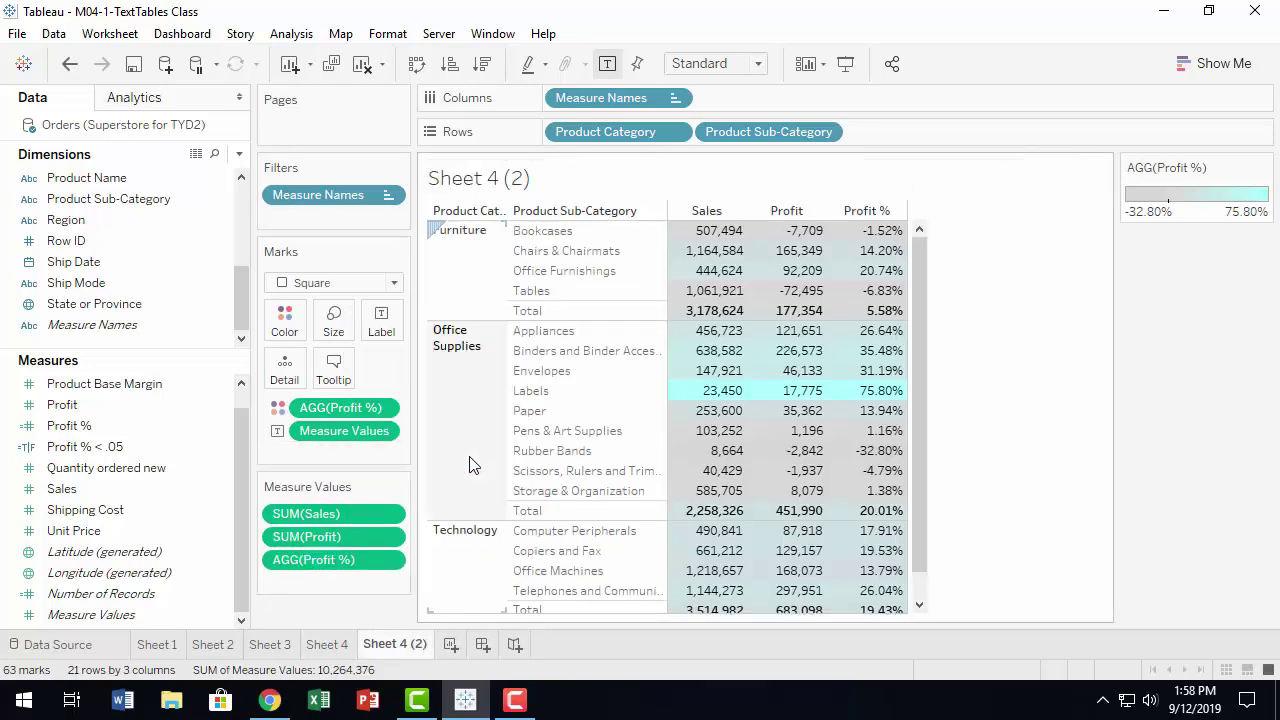
pyautogui.doubleClick(410, 645)
pyautogui.moveTo(398, 645); pyautogui.dragTo(545, 650)
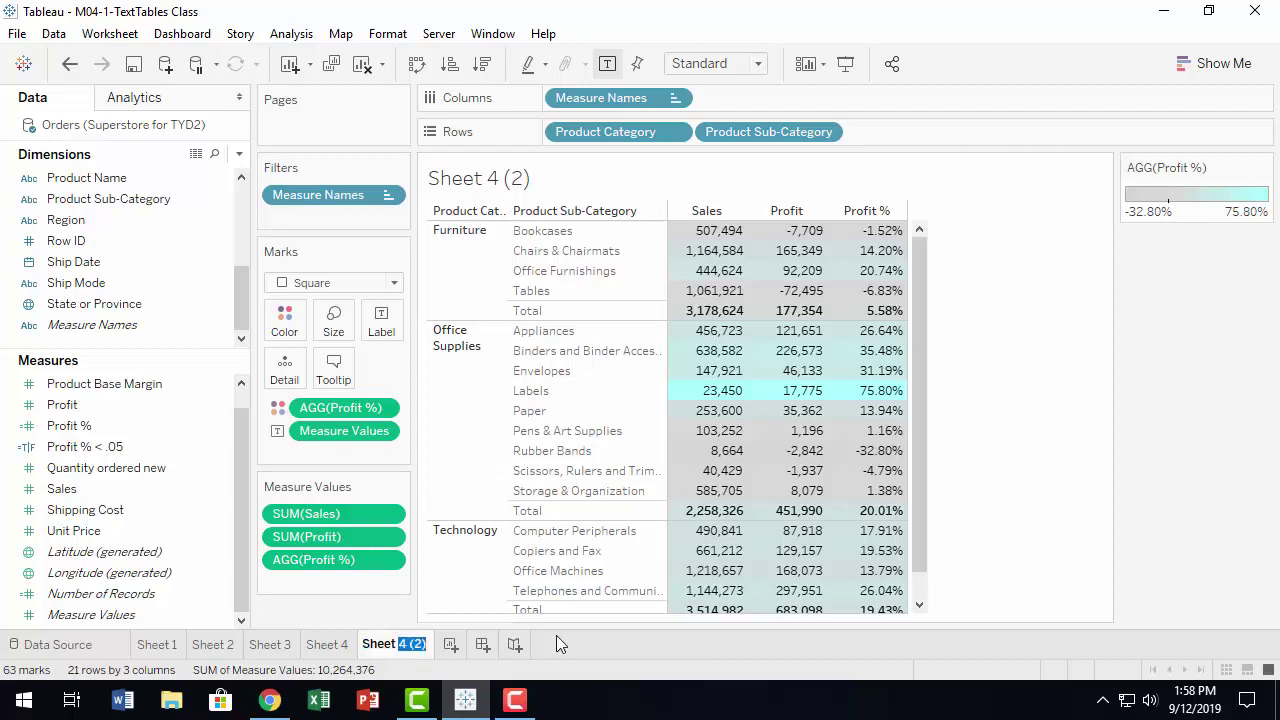
pyautogui.write('5')
pyautogui.click(1217, 419)
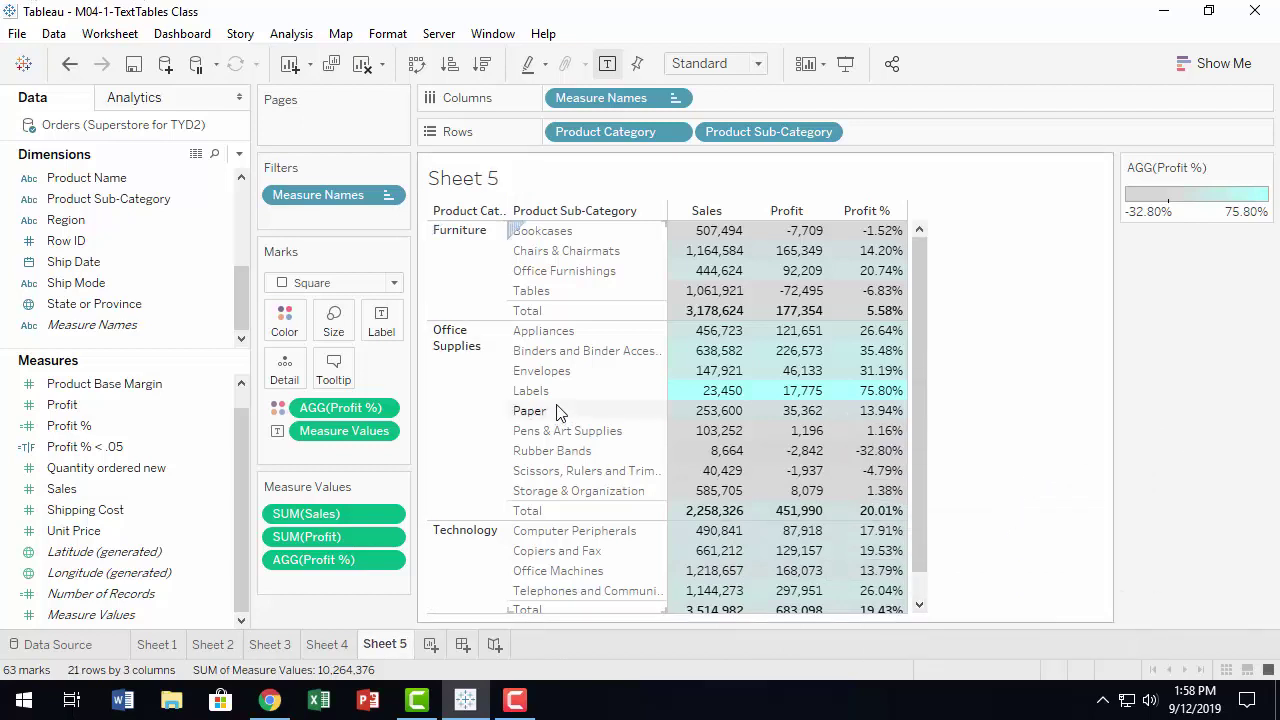
# - Remove the Profit % measure from the marks' color encoding on Sheet 5
pyautogui.click(390, 408)
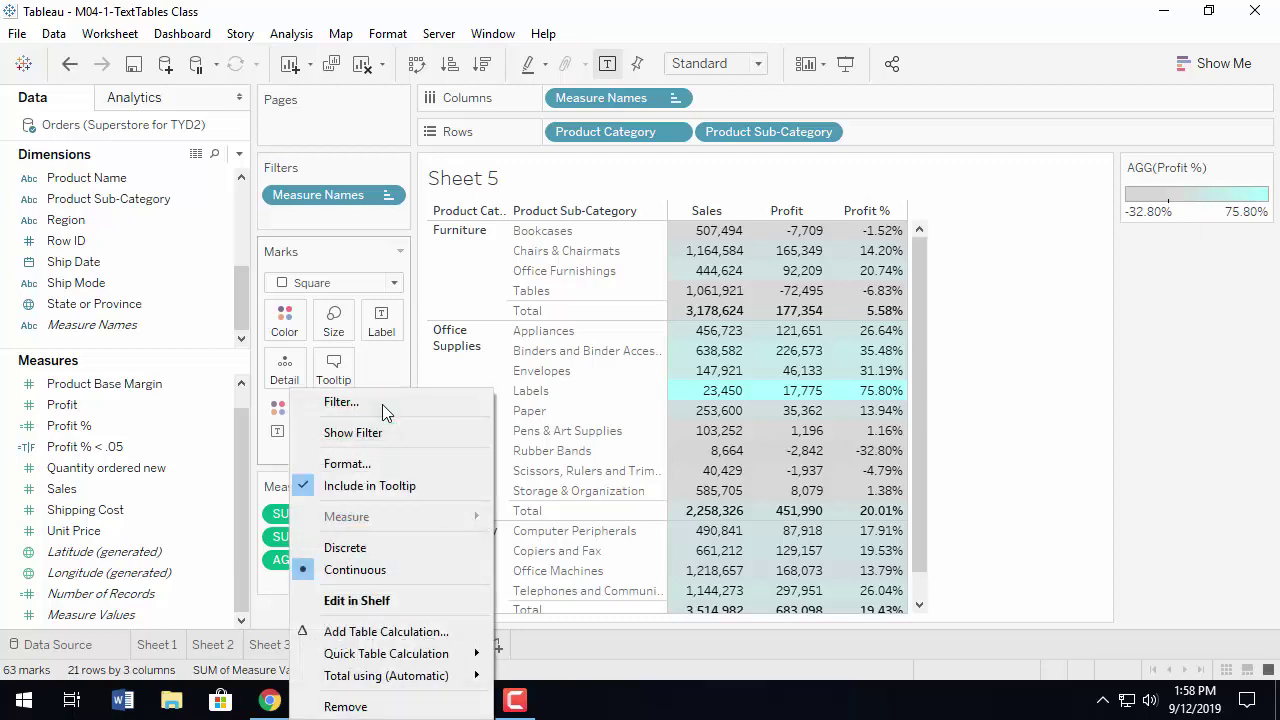
pyautogui.click(366, 706)
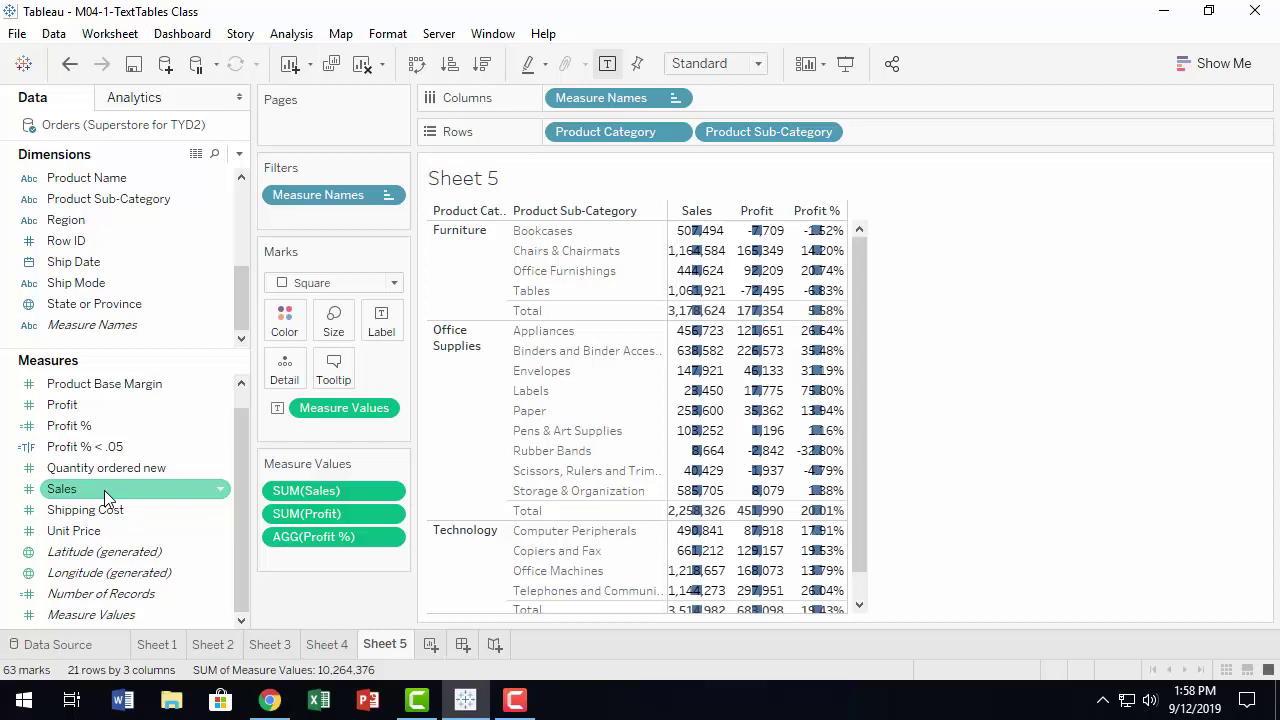
# - Rename the calculated measure Profit % < .05 as Profit % < 5%
pyautogui.rightClick(136, 450)
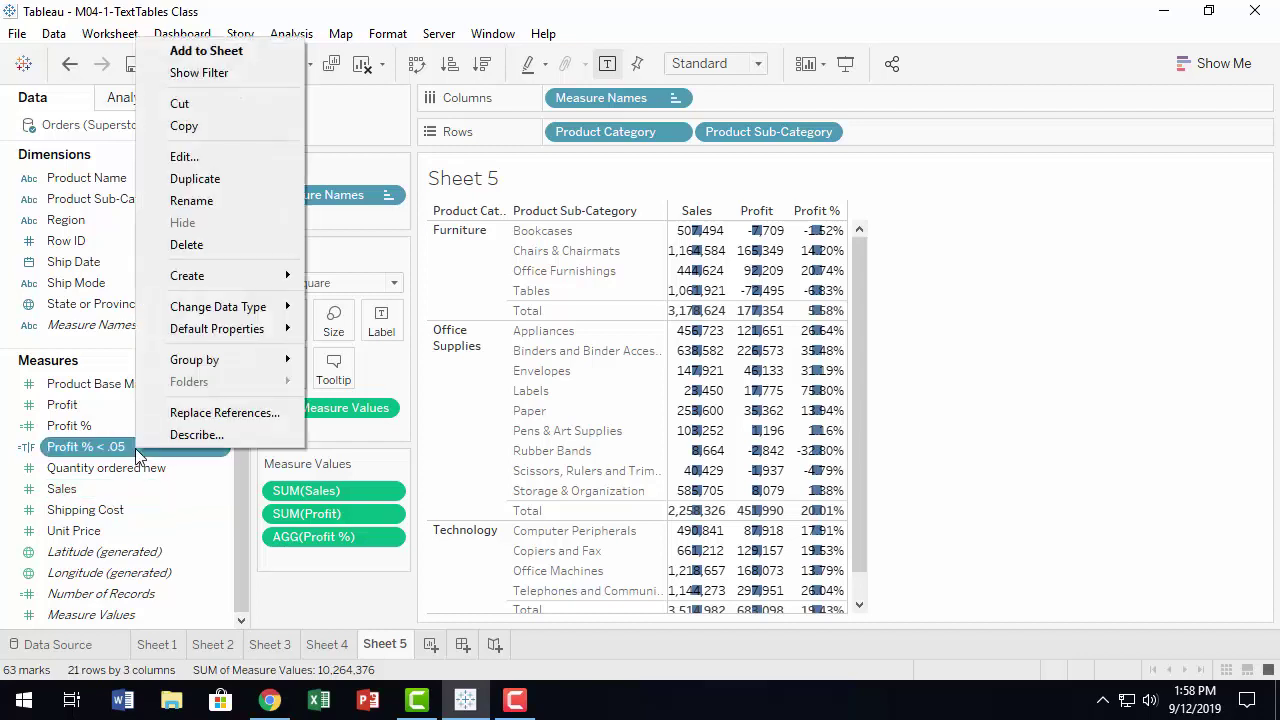
pyautogui.click(244, 198)
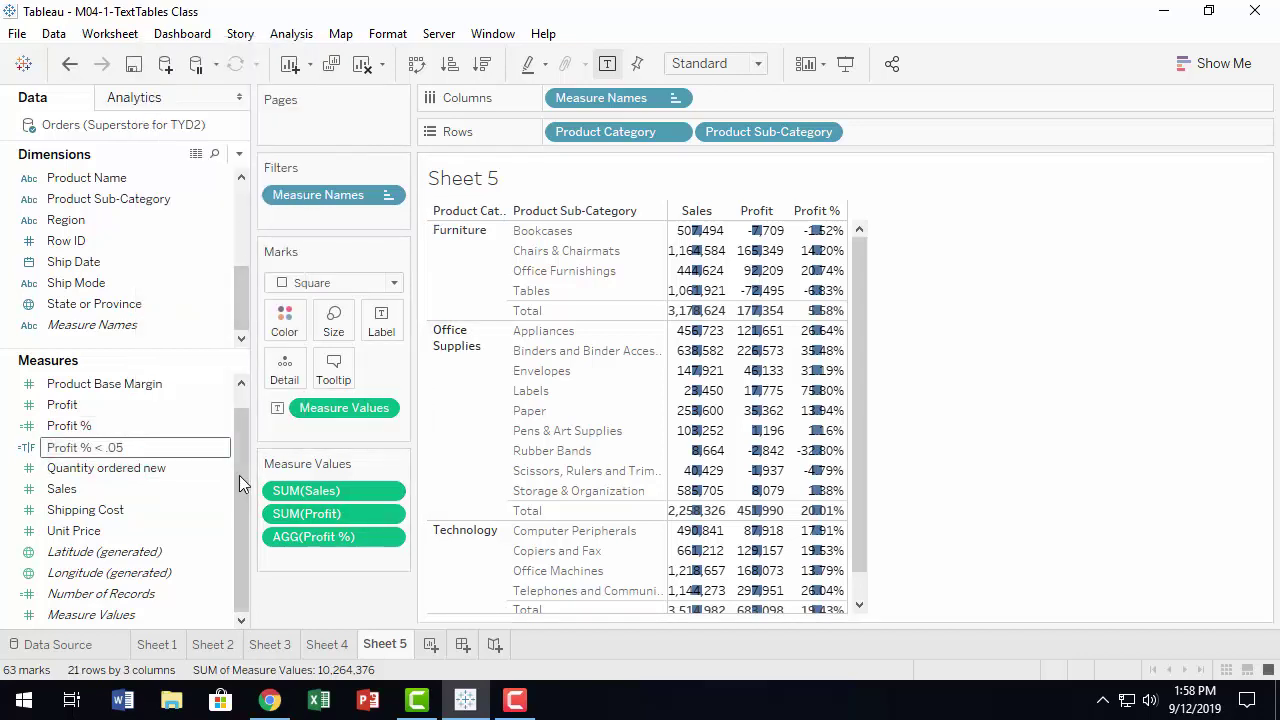
pyautogui.press('BackSpace')
pyautogui.press('BackSpace')
pyautogui.press('BackSpace')
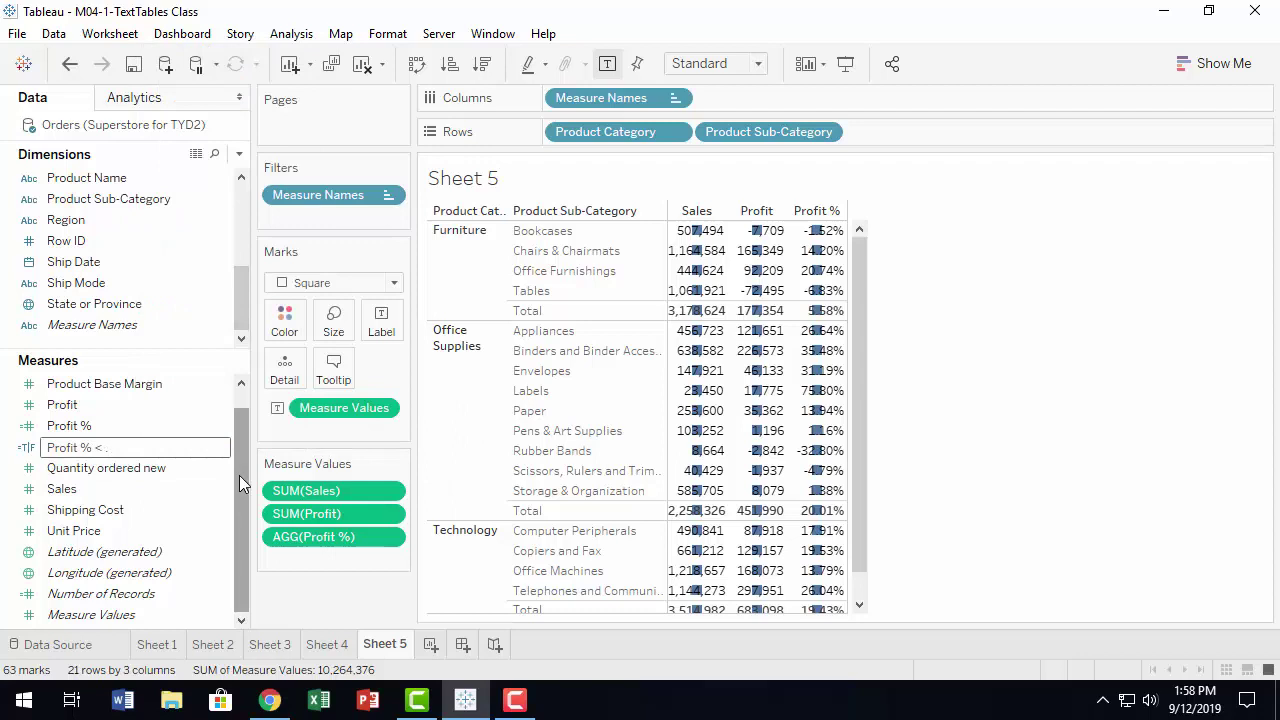
pyautogui.write('5%')
pyautogui.press('Return')
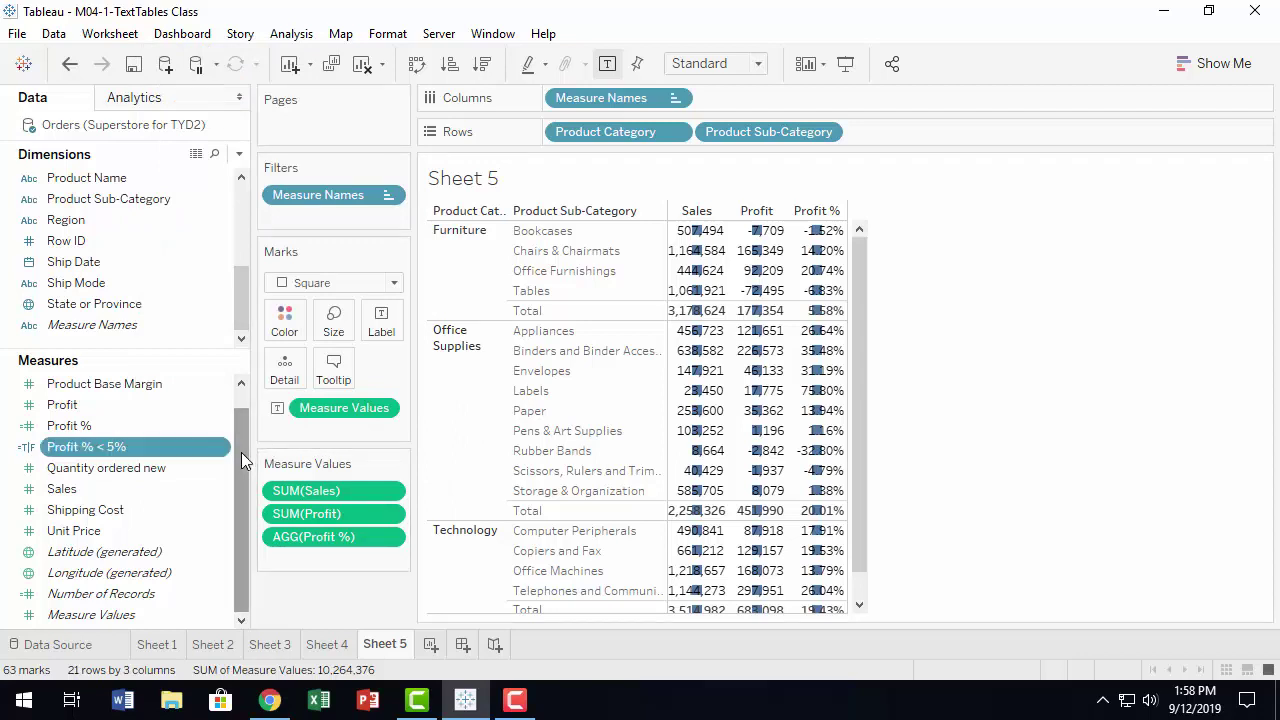
# - Try coloring the marks by Profit % < 5% and by Profit %, undoing each assignment
pyautogui.moveTo(120, 448); pyautogui.dragTo(284, 322)
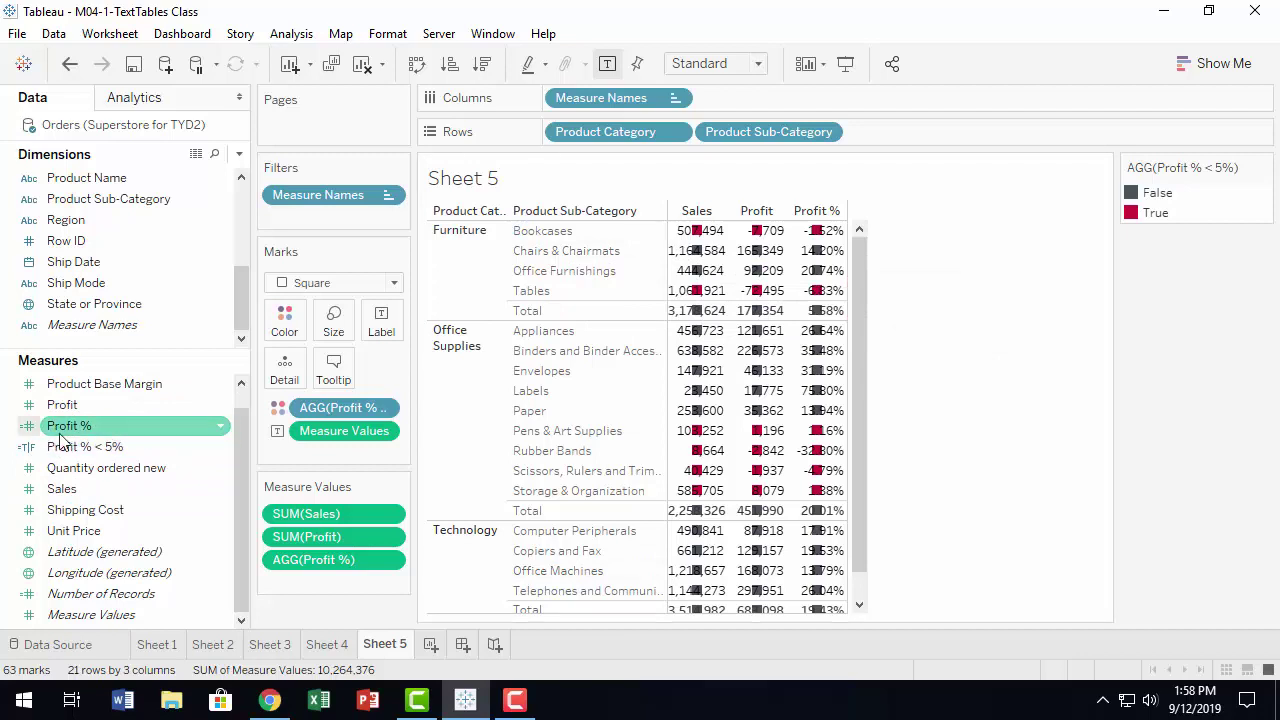
pyautogui.click(69, 66)
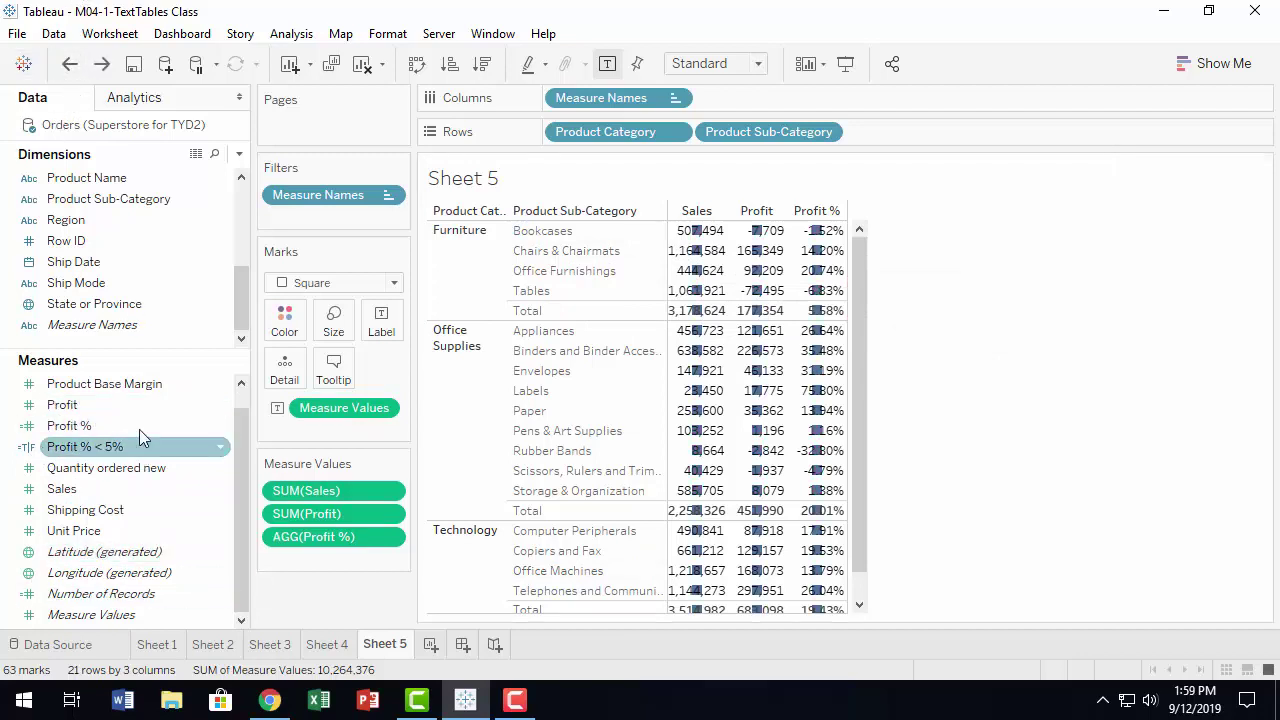
pyautogui.moveTo(68, 430); pyautogui.dragTo(292, 334)
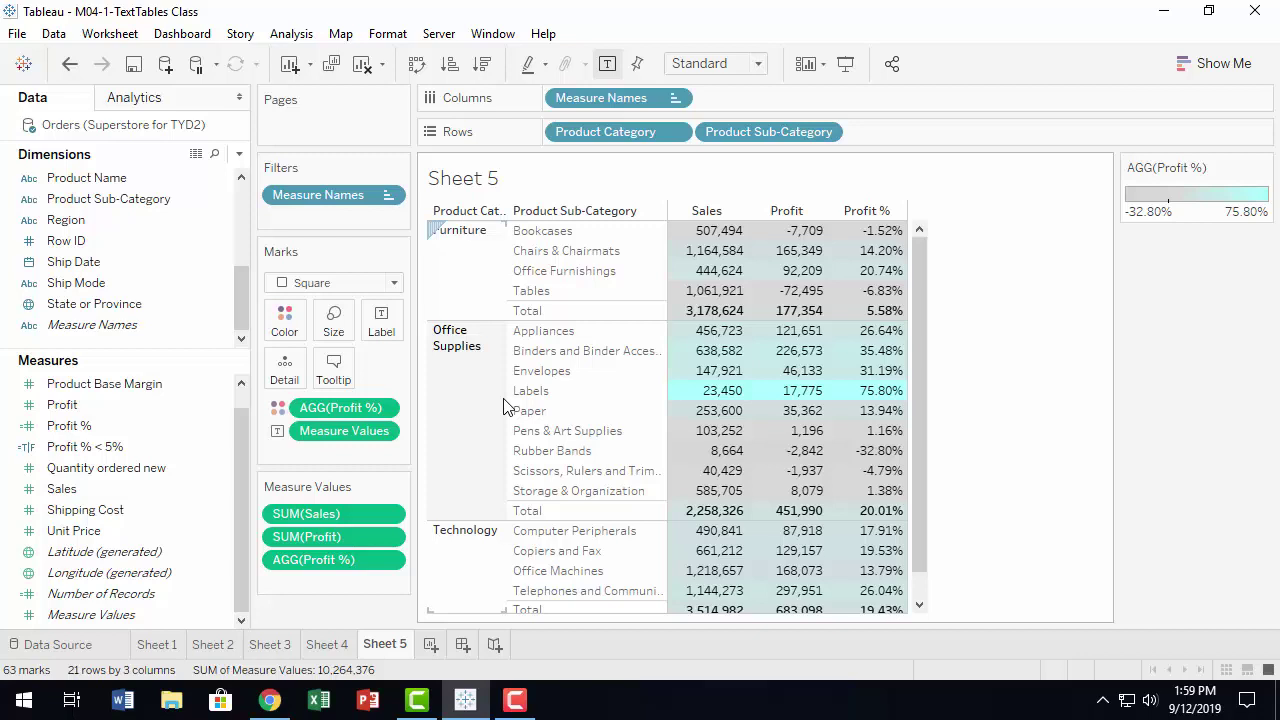
pyautogui.click(68, 66)
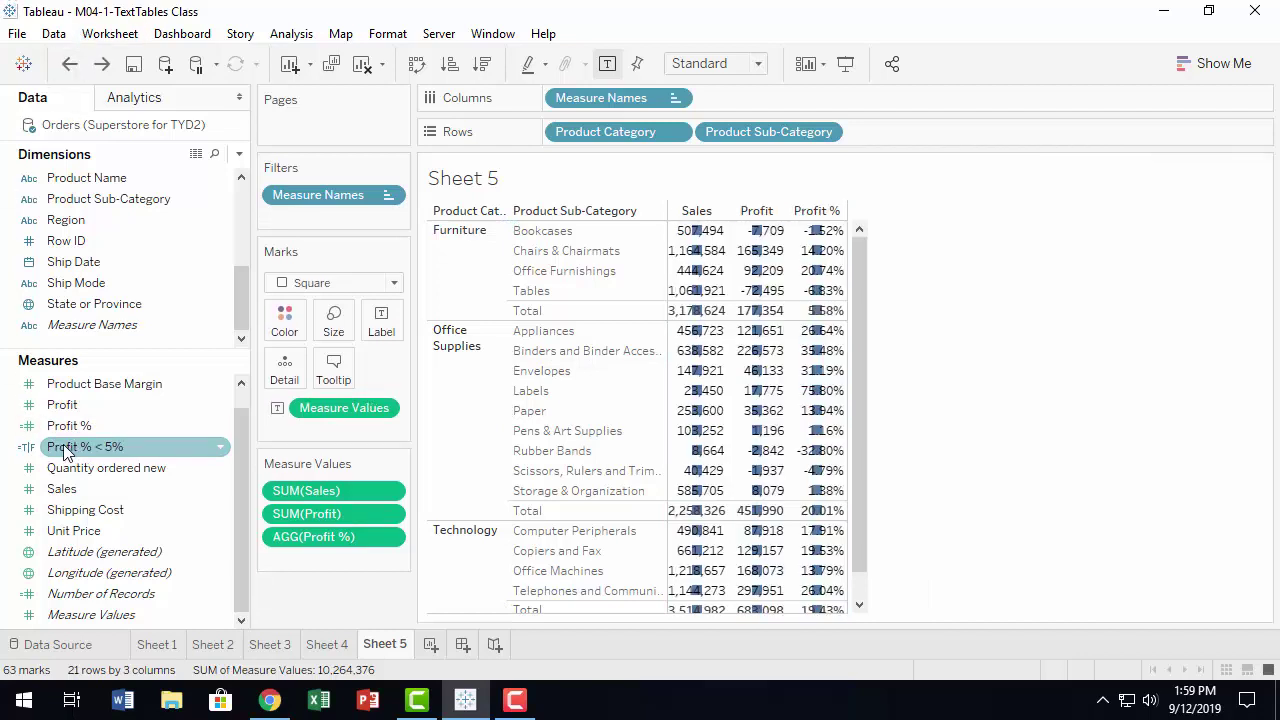
# - Color the marks by Profit % < 5% and size them by Number of Records
pyautogui.moveTo(64, 452); pyautogui.dragTo(285, 320)
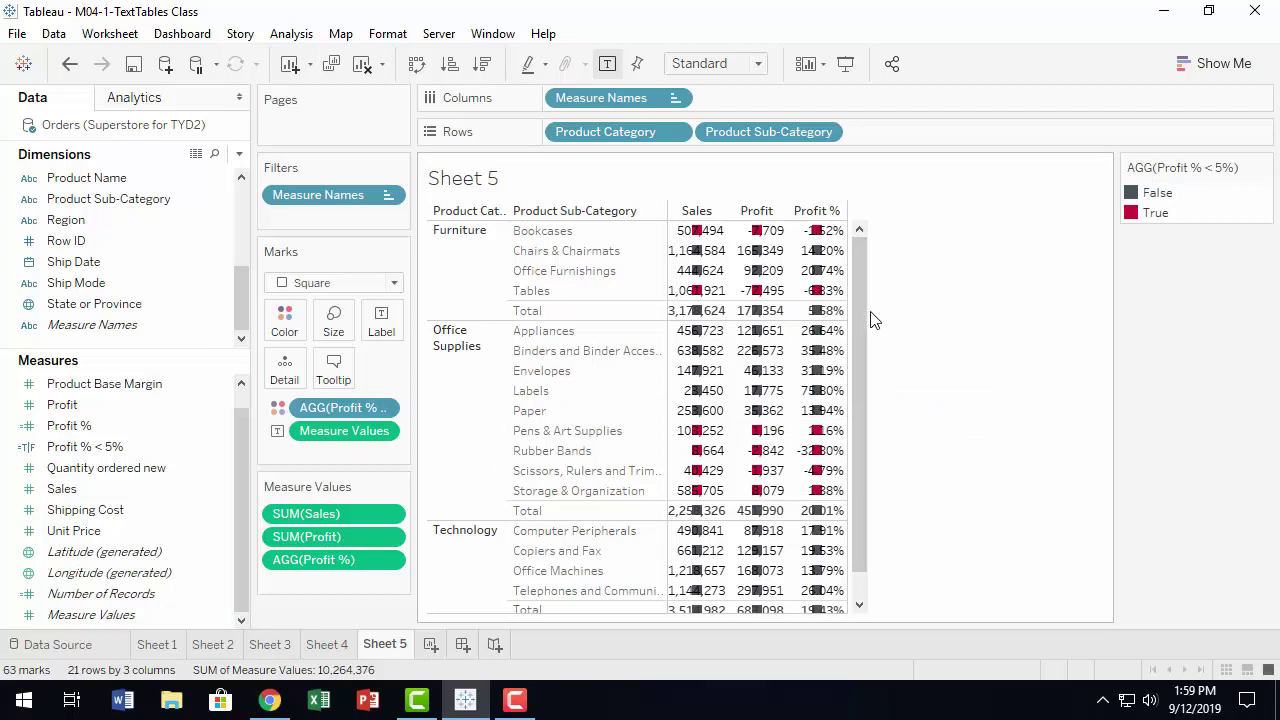
pyautogui.moveTo(830, 299)
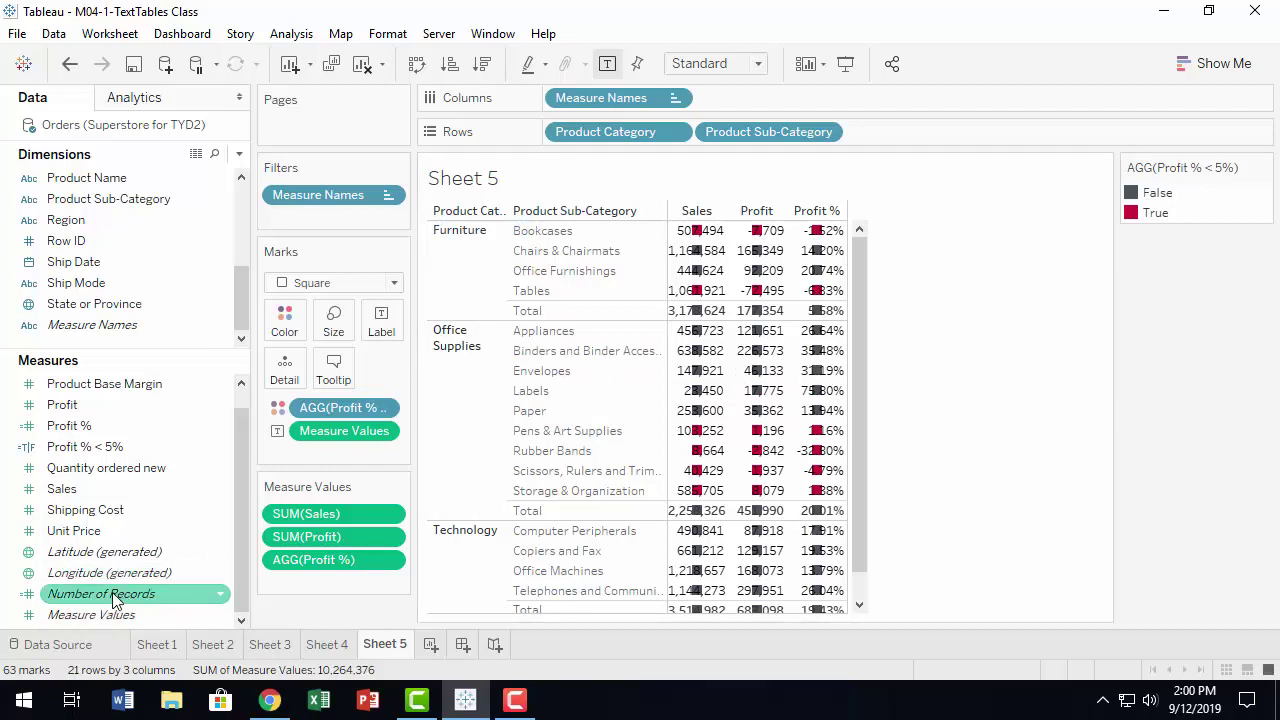
pyautogui.moveTo(112, 592)
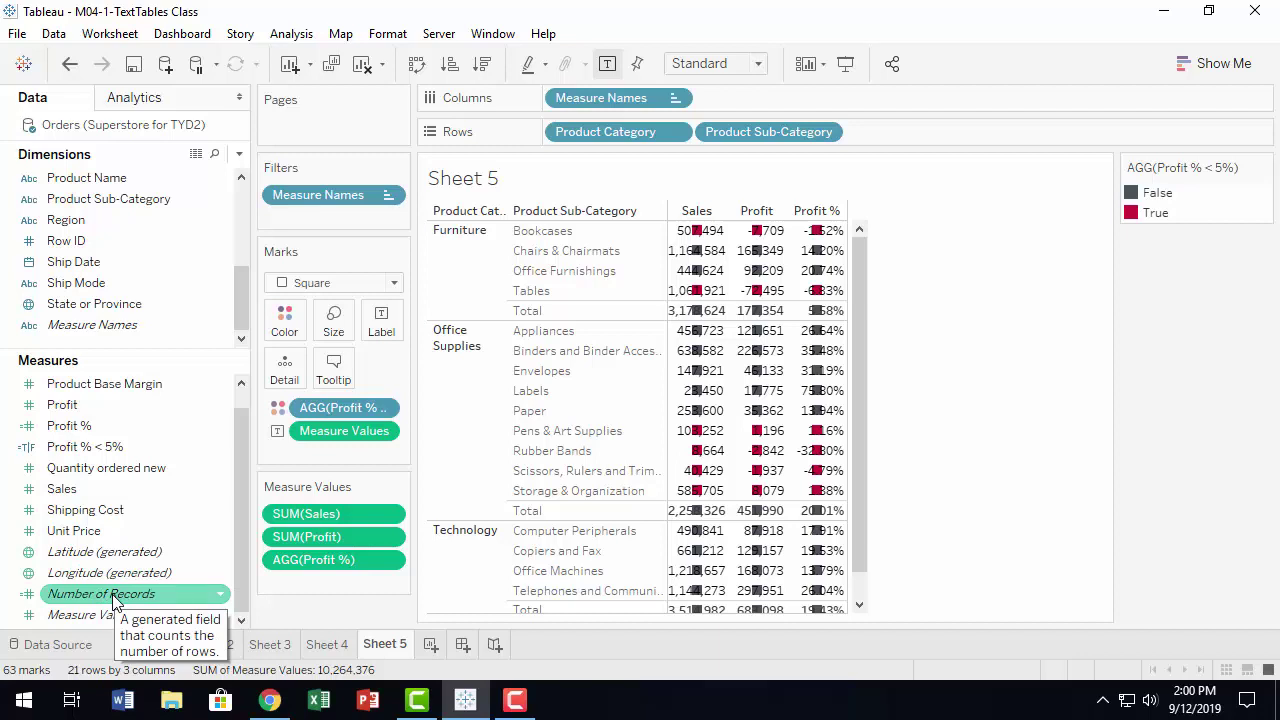
pyautogui.moveTo(113, 599); pyautogui.dragTo(340, 322)
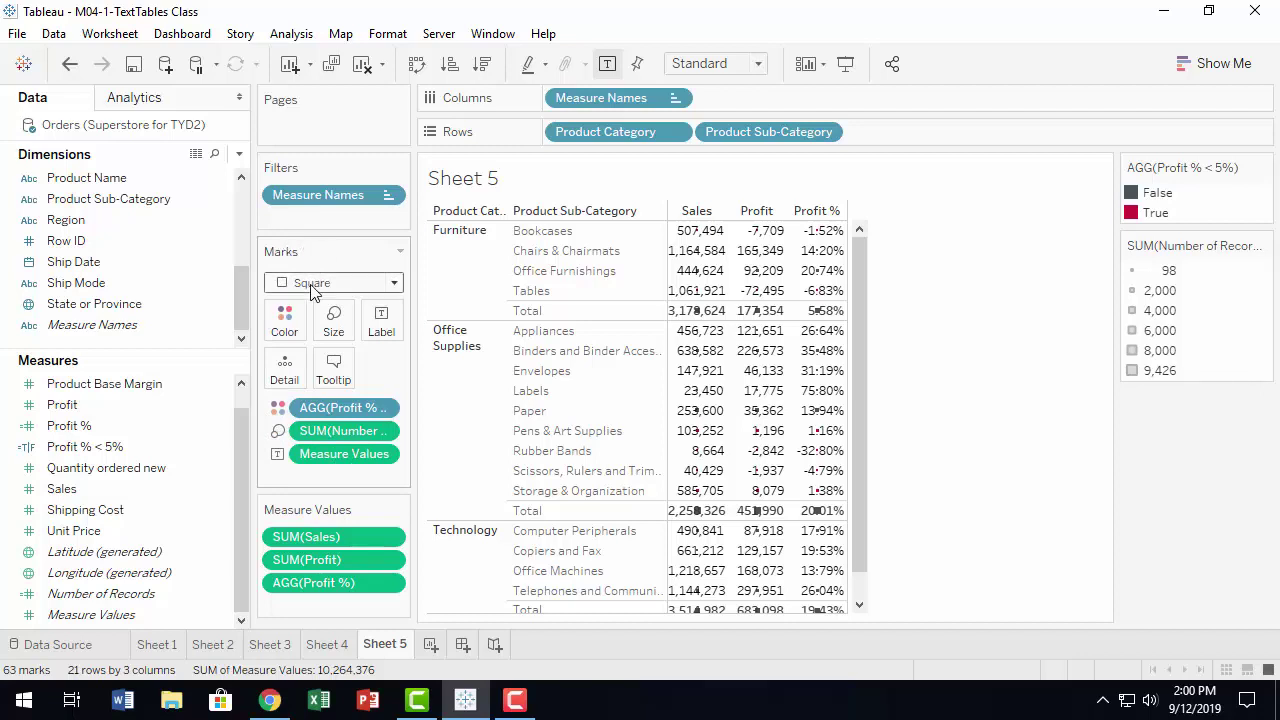
pyautogui.click(106, 594)
# - Change the mark type to Bar and aggregate the Number of Records size field as Average
pyautogui.click(396, 284)
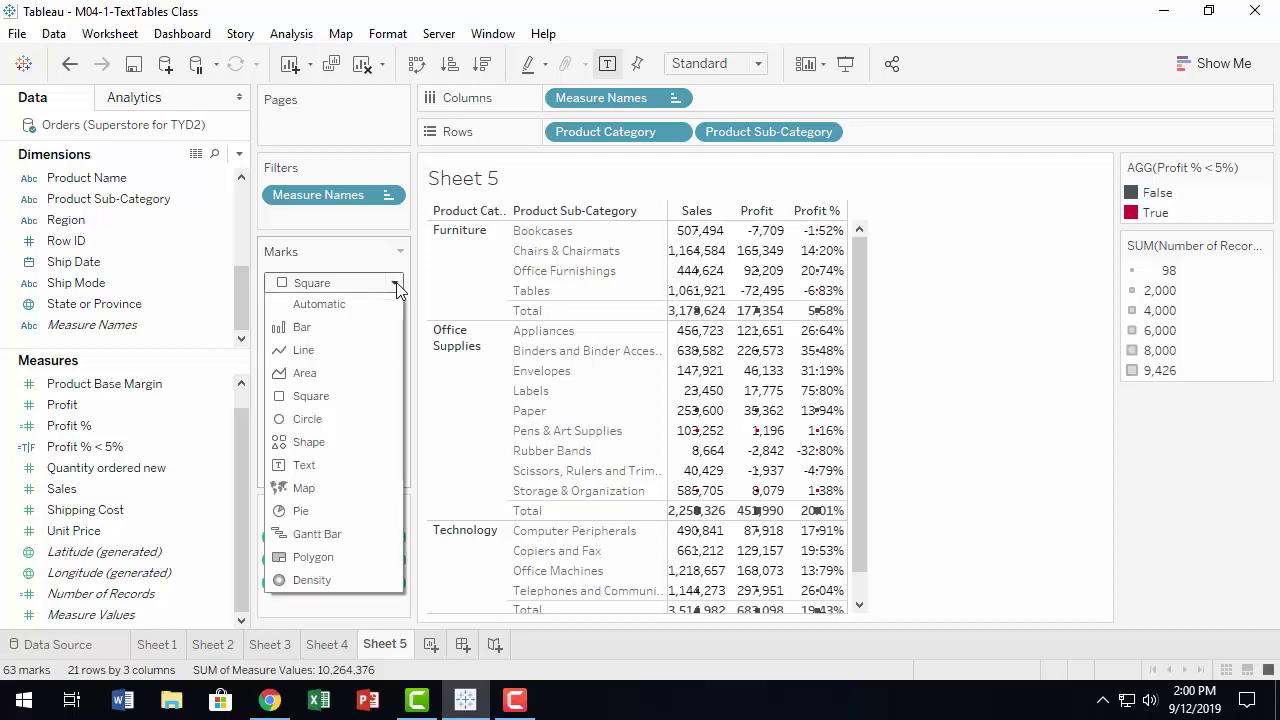
pyautogui.click(354, 333)
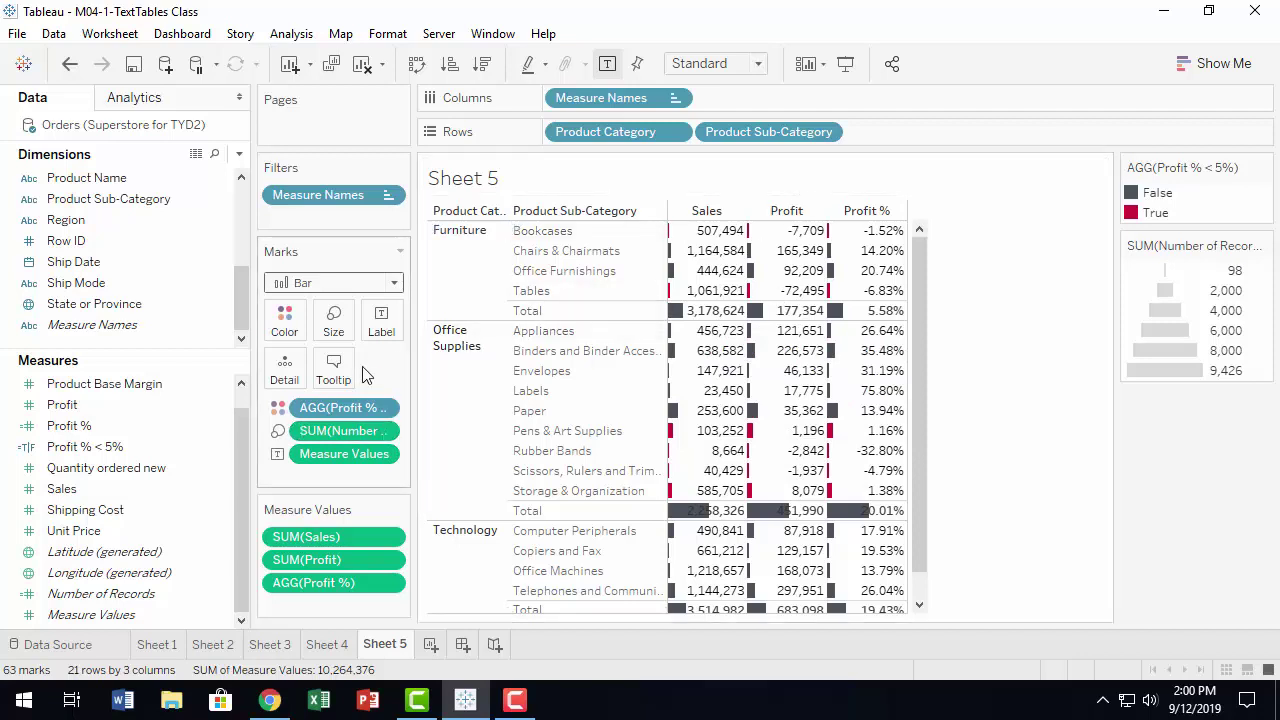
pyautogui.click(385, 435)
pyautogui.moveTo(400, 516)
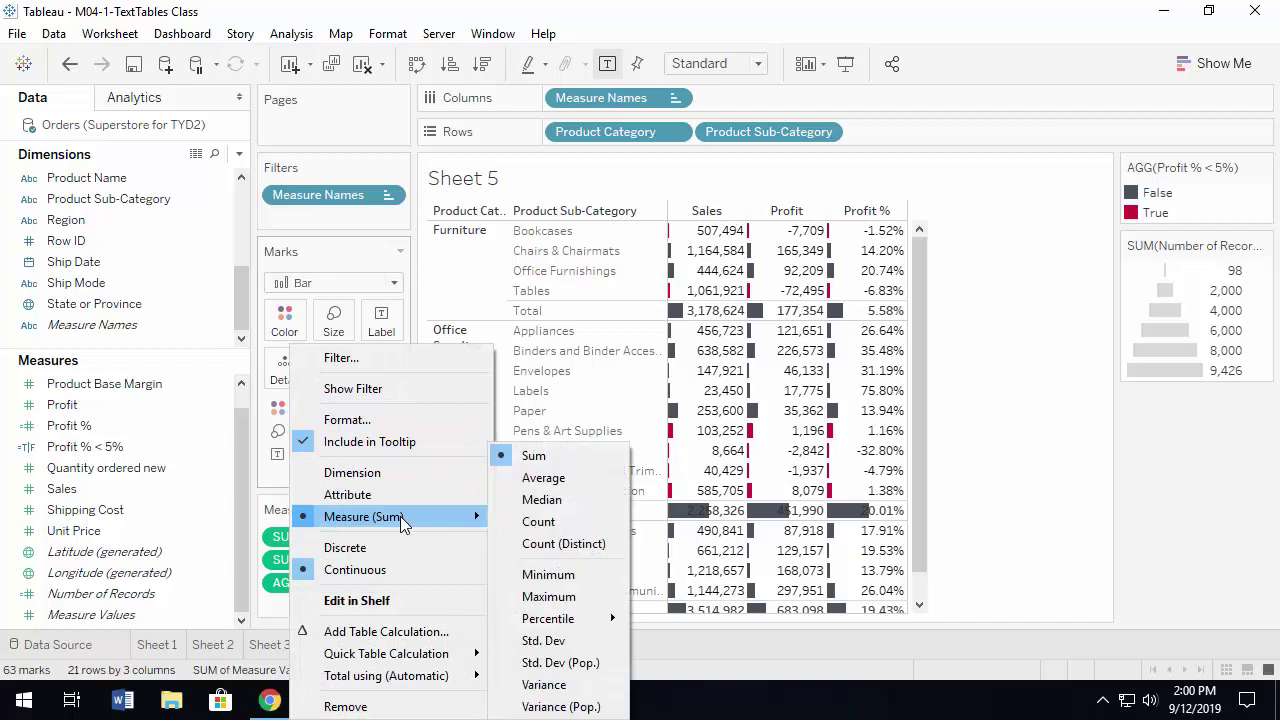
pyautogui.click(570, 479)
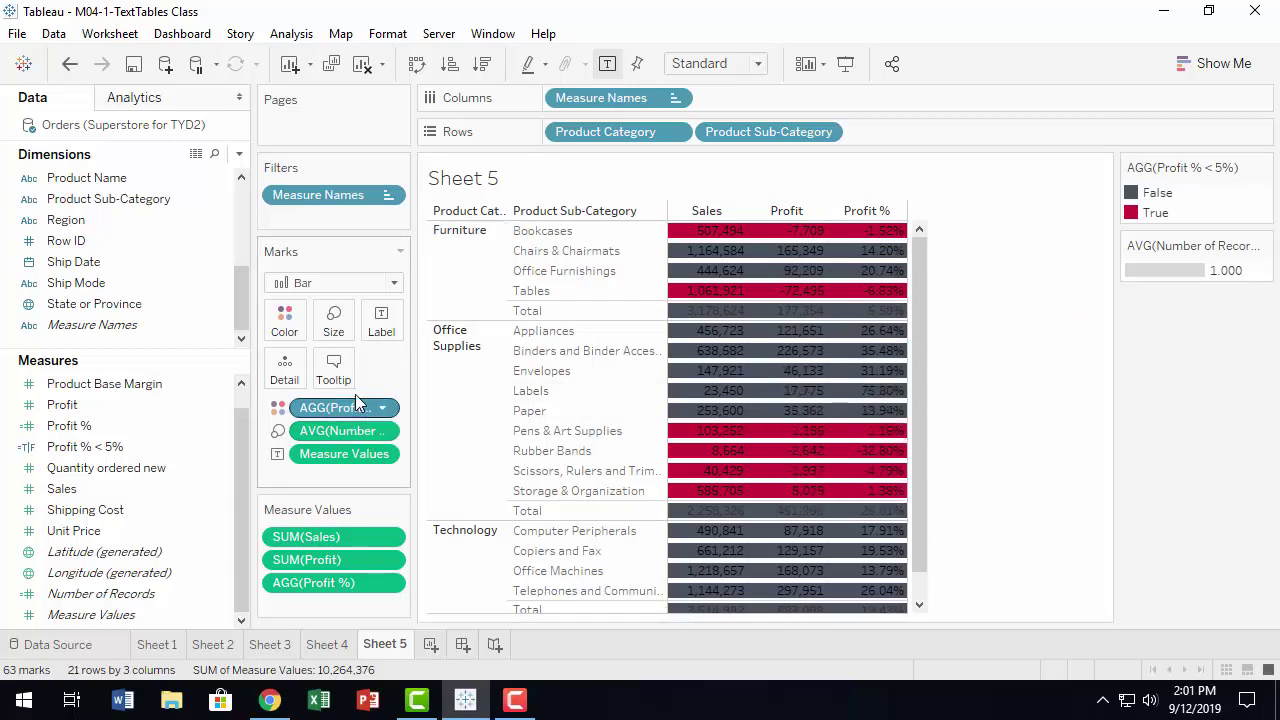
# - Set the size of the bar marks to the maximum
pyautogui.click(335, 318)
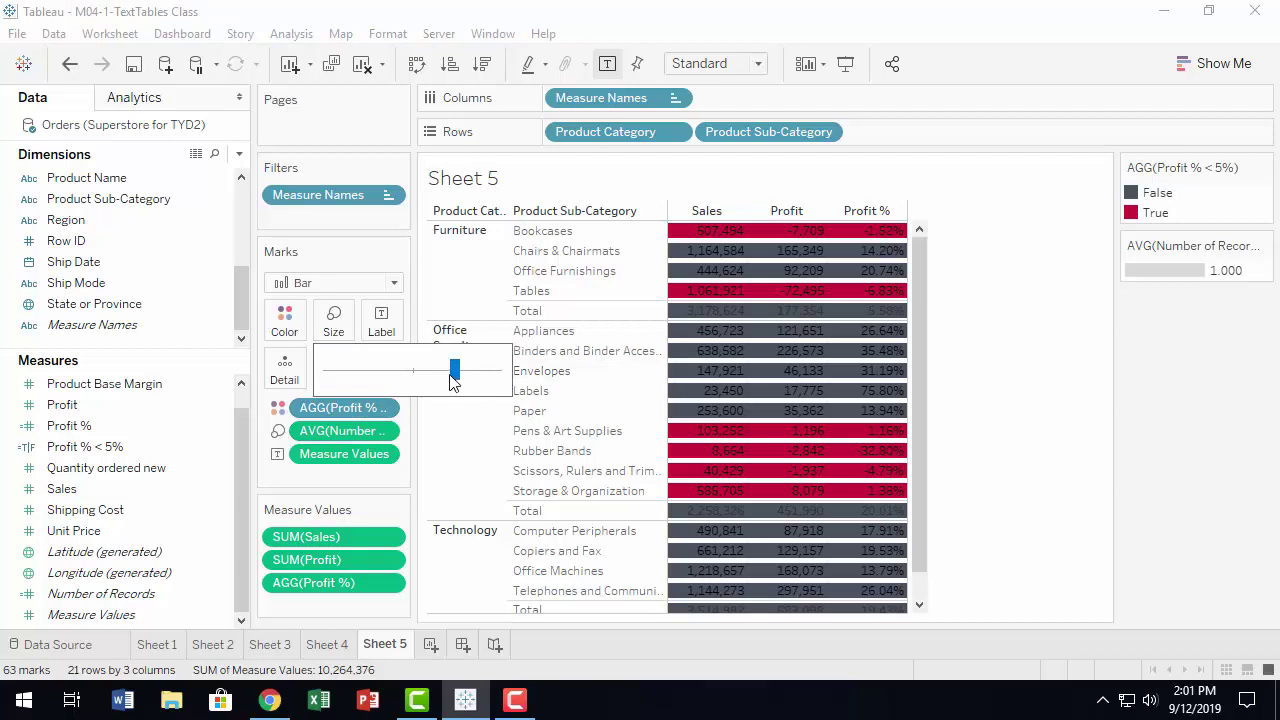
pyautogui.moveTo(453, 371); pyautogui.dragTo(512, 388)
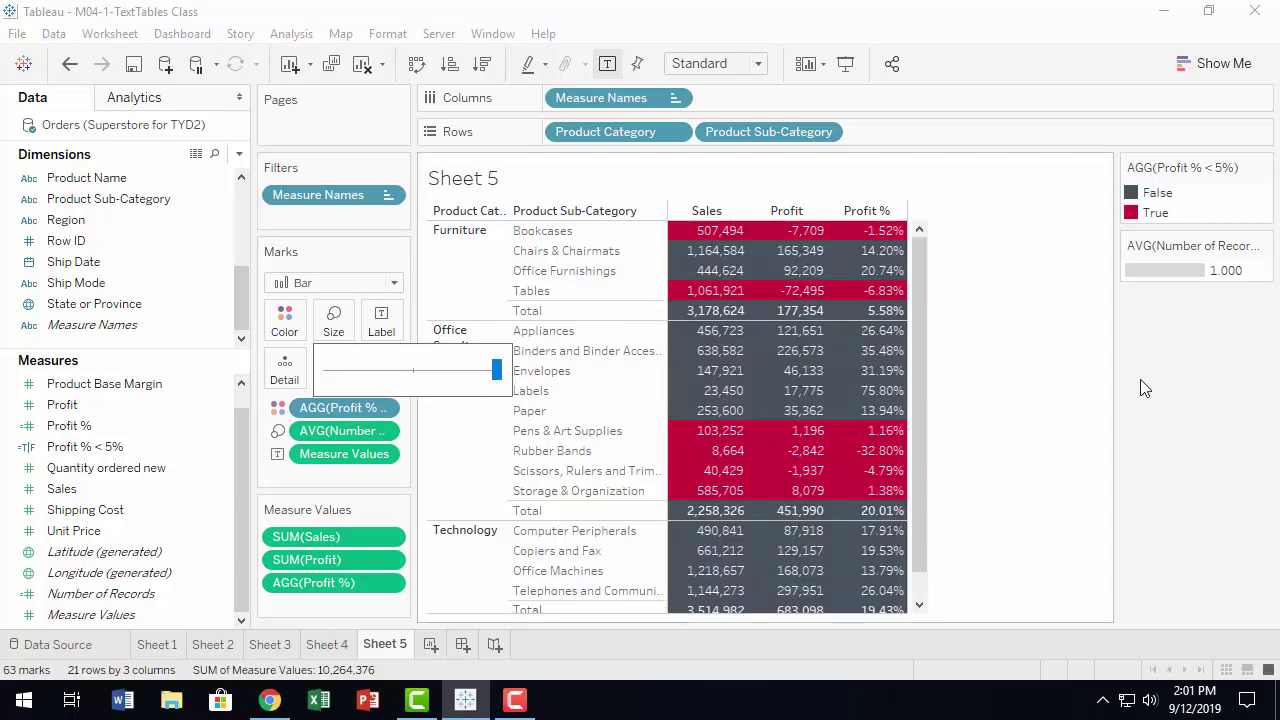
pyautogui.click(1168, 380)
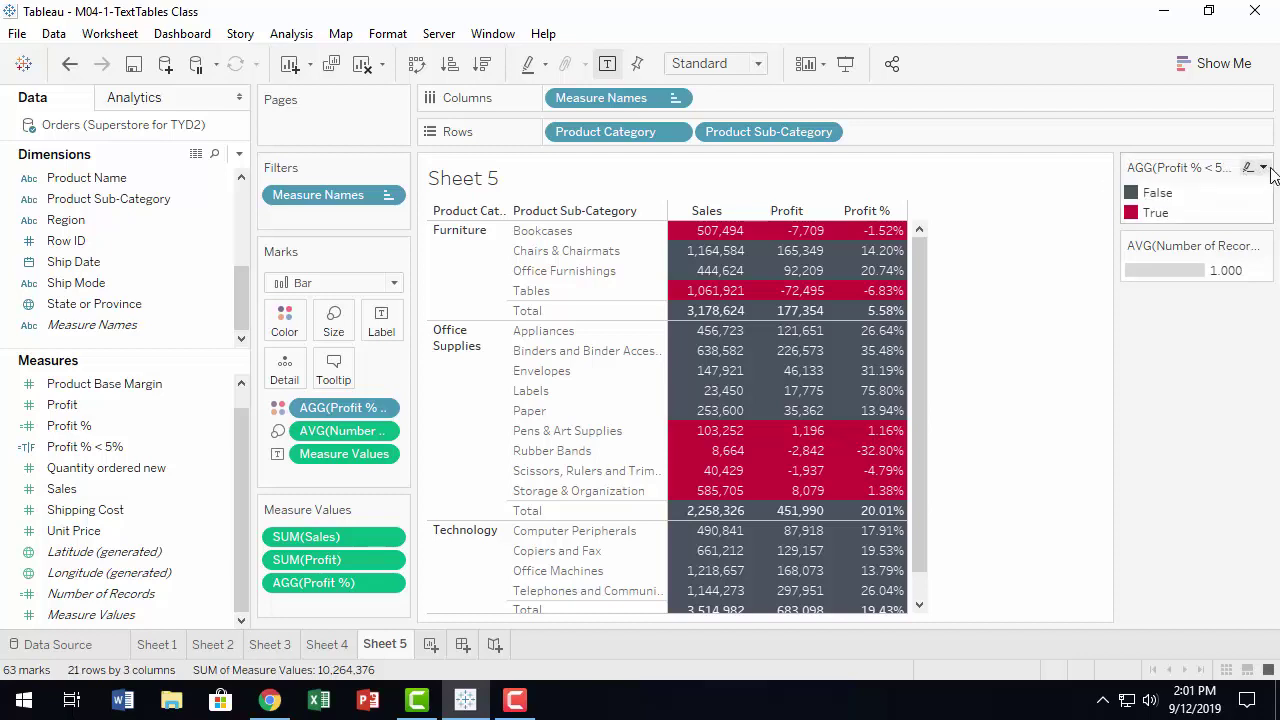
# - Set the False color of Profit % < 5% to the lightest gray in the Seattle Grays palette and apply it
pyautogui.click(1263, 167)
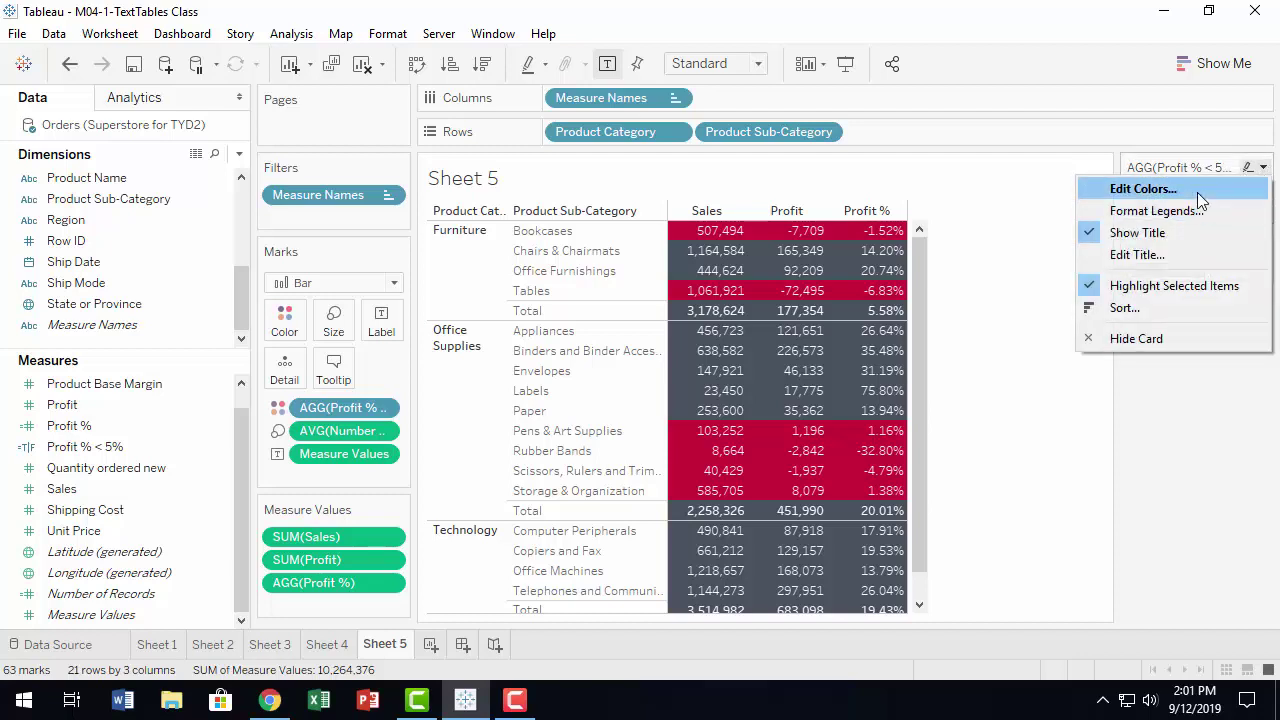
pyautogui.click(1197, 190)
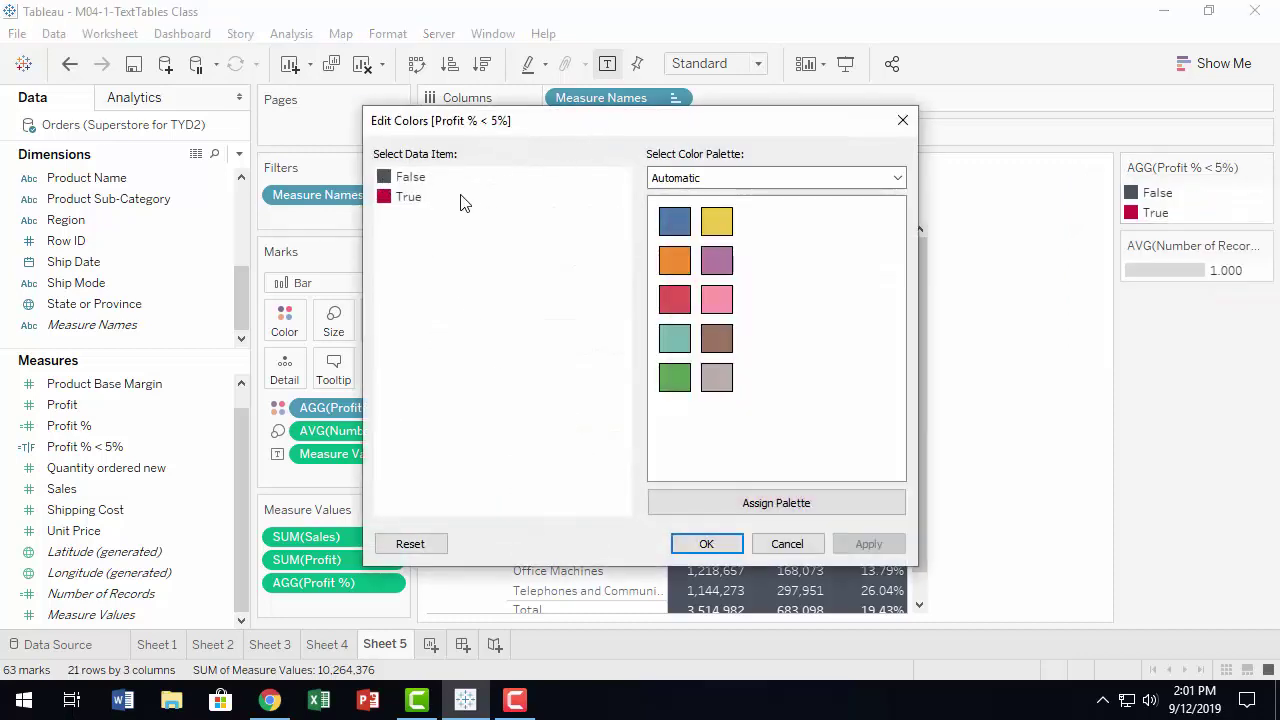
pyautogui.click(385, 178)
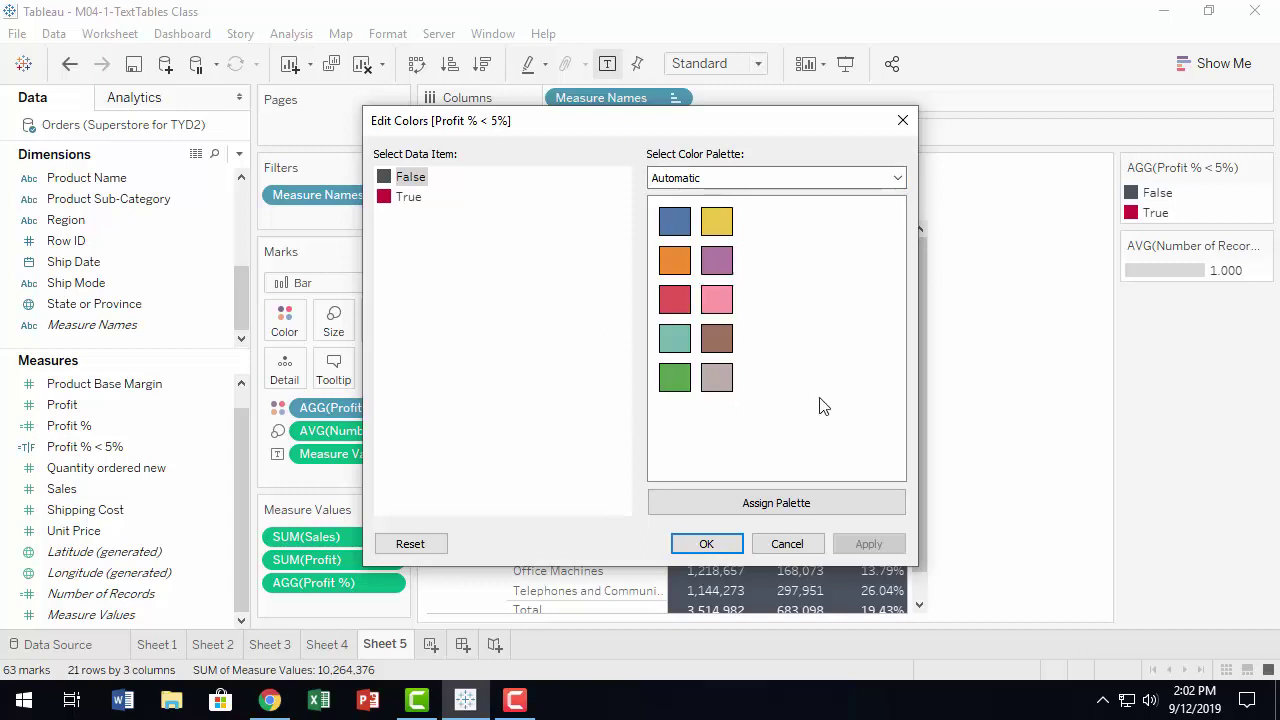
pyautogui.click(717, 378)
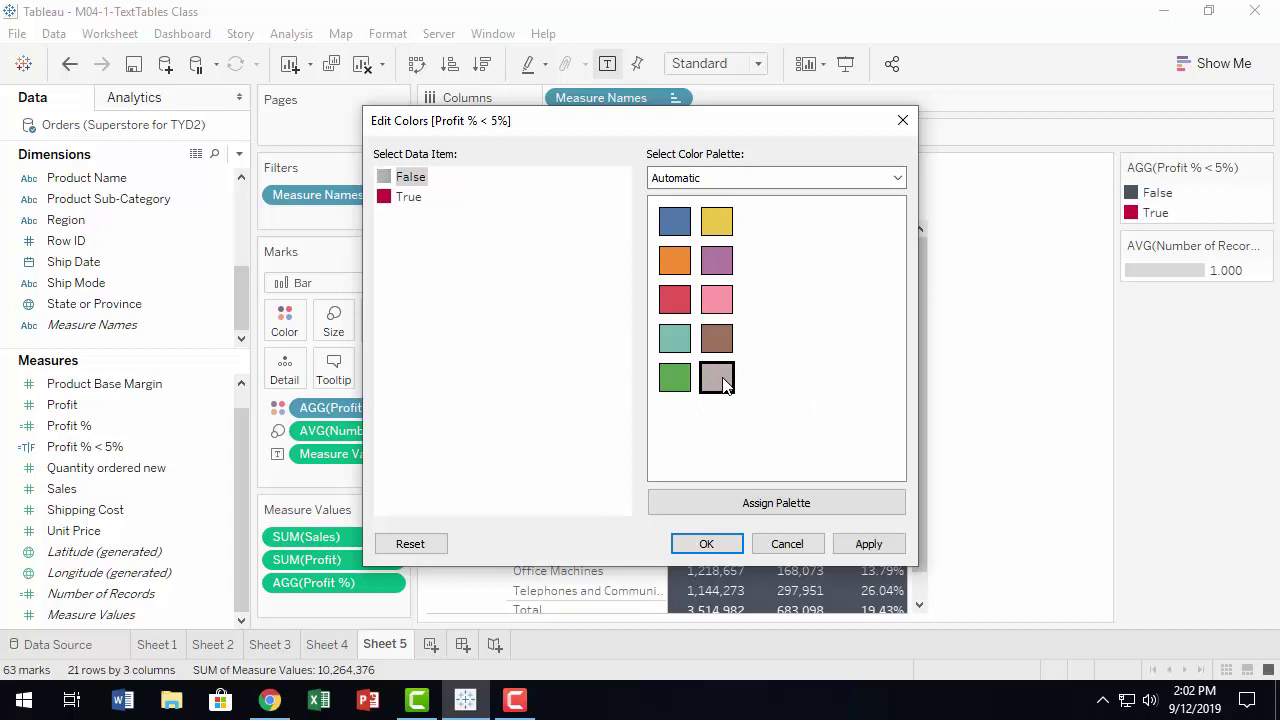
pyautogui.click(900, 177)
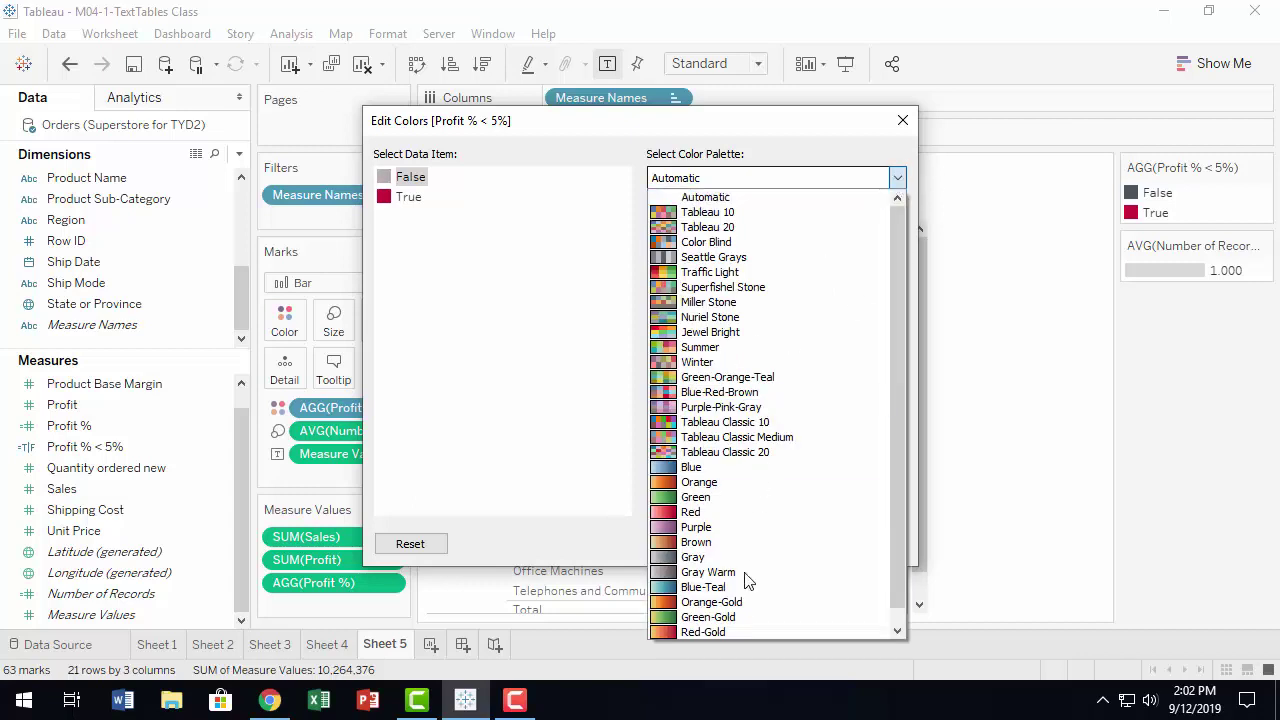
pyautogui.click(766, 259)
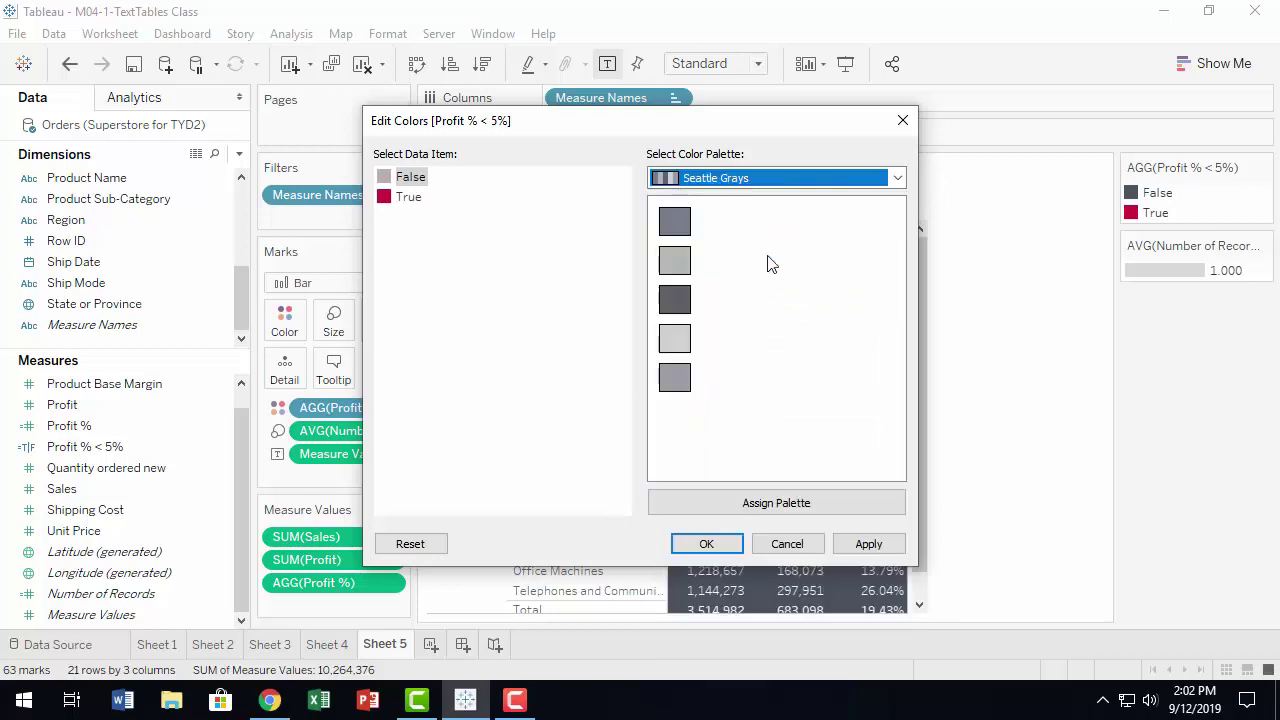
pyautogui.click(675, 341)
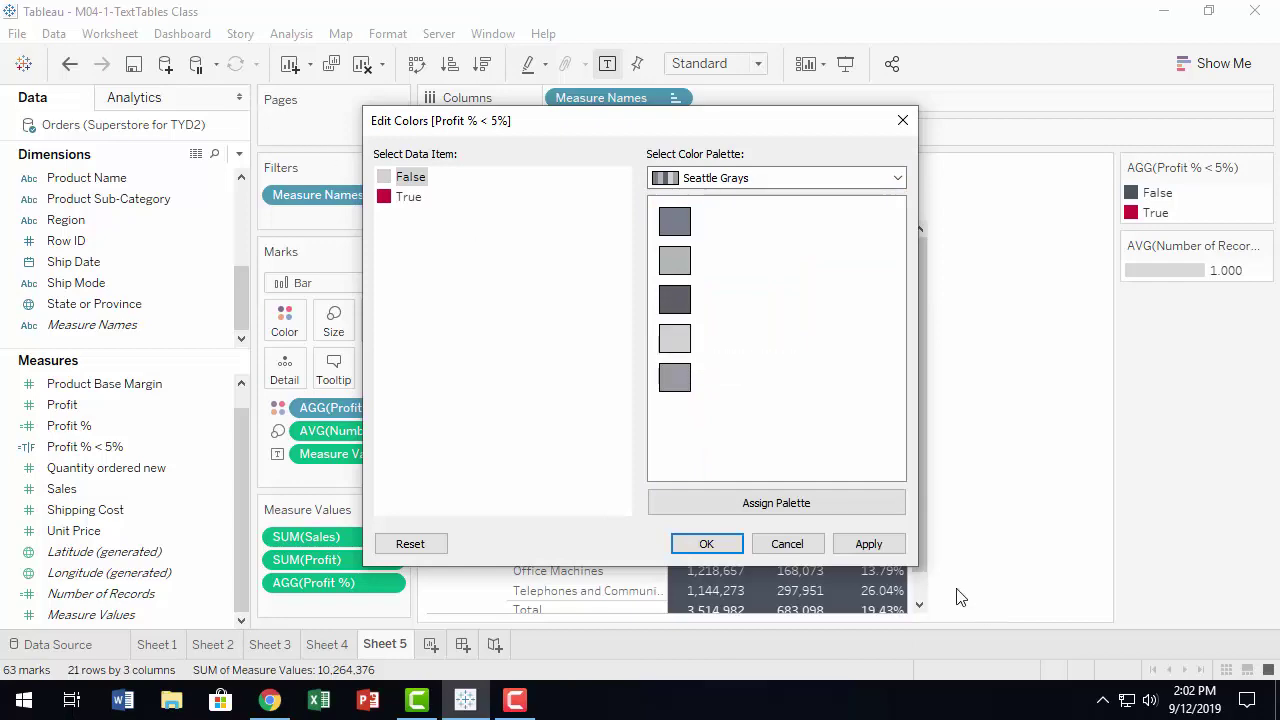
pyautogui.click(868, 546)
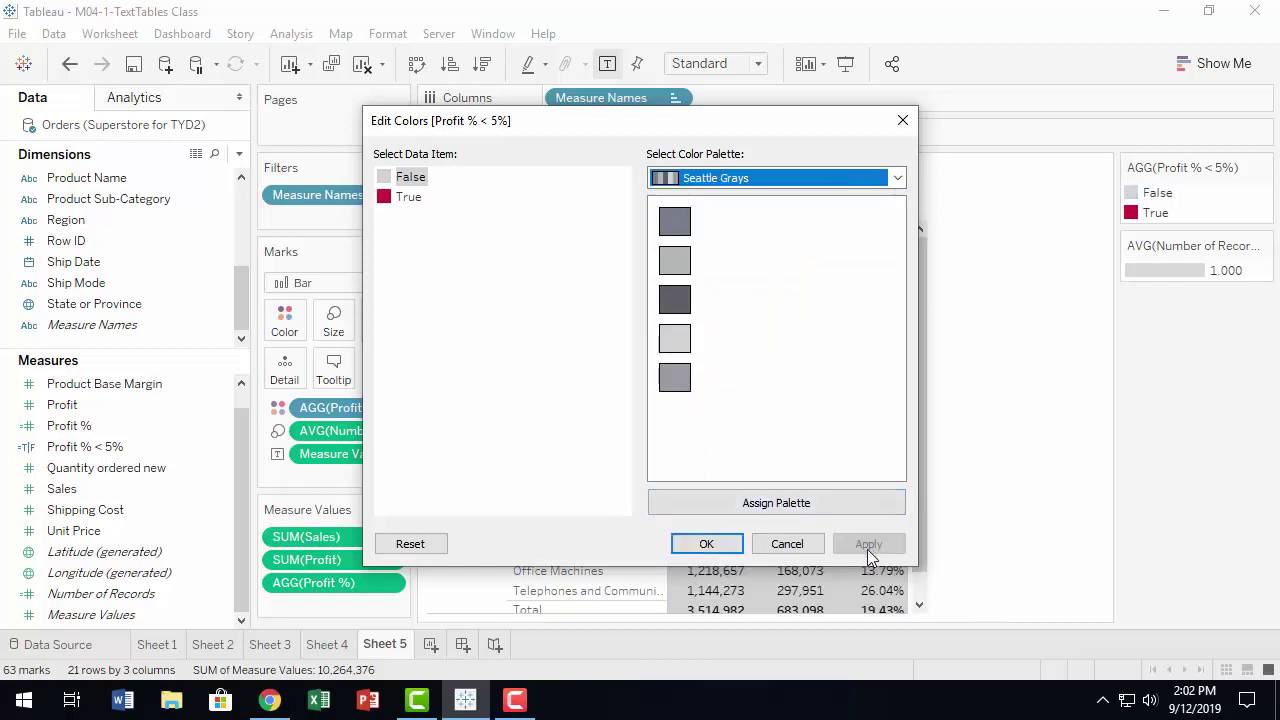
pyautogui.moveTo(760, 121); pyautogui.dragTo(480, 103)
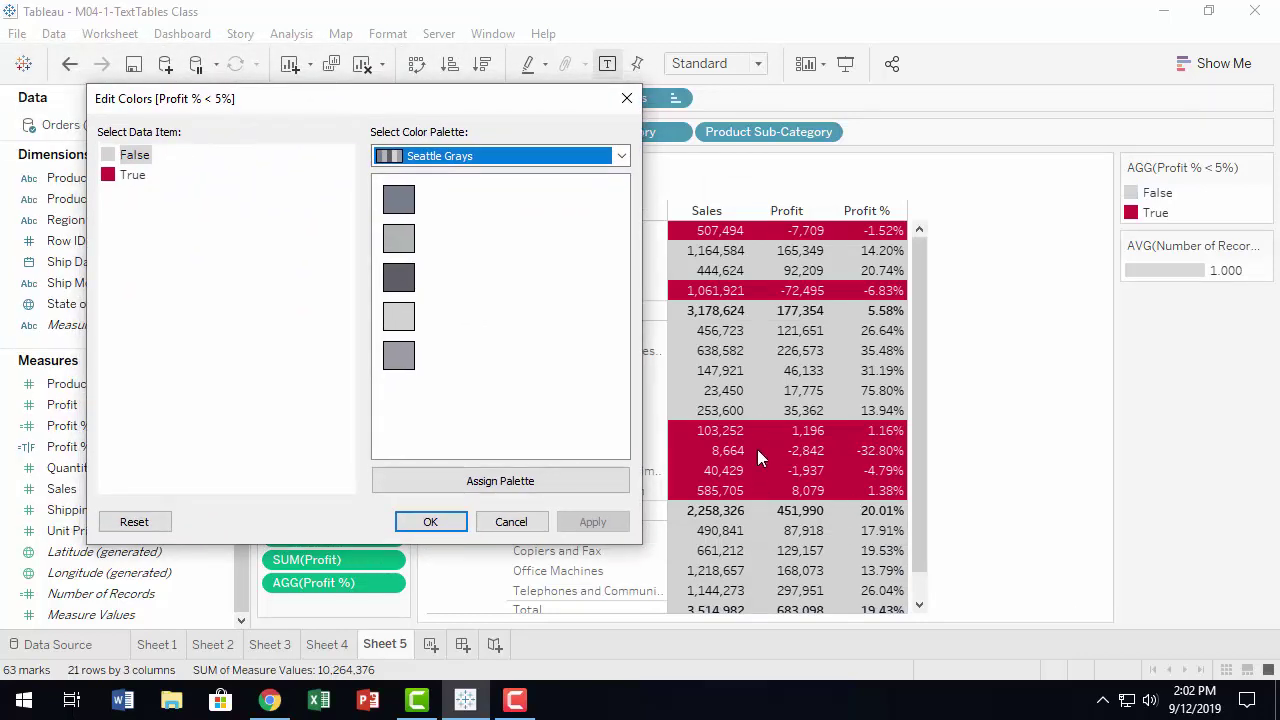
# - Set the True color of Profit % < 5% to the lightest shade in the Red palette and accept the color changes
pyautogui.click(110, 182)
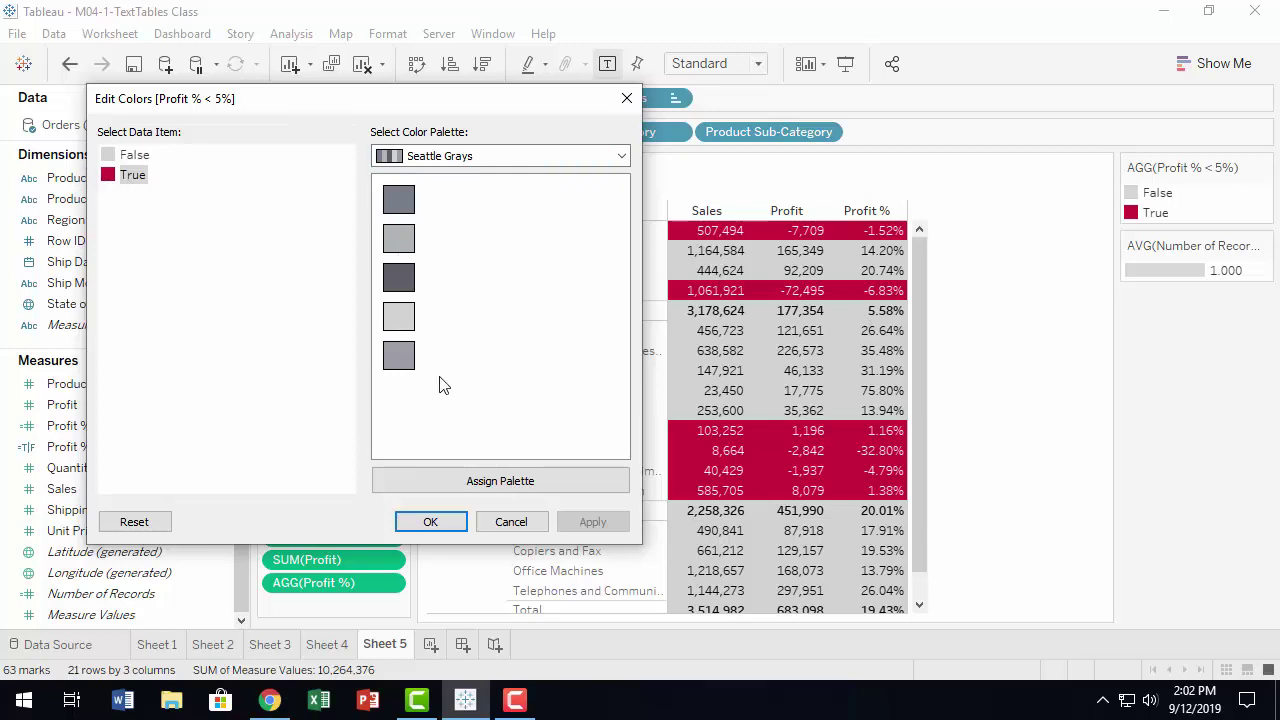
pyautogui.click(621, 157)
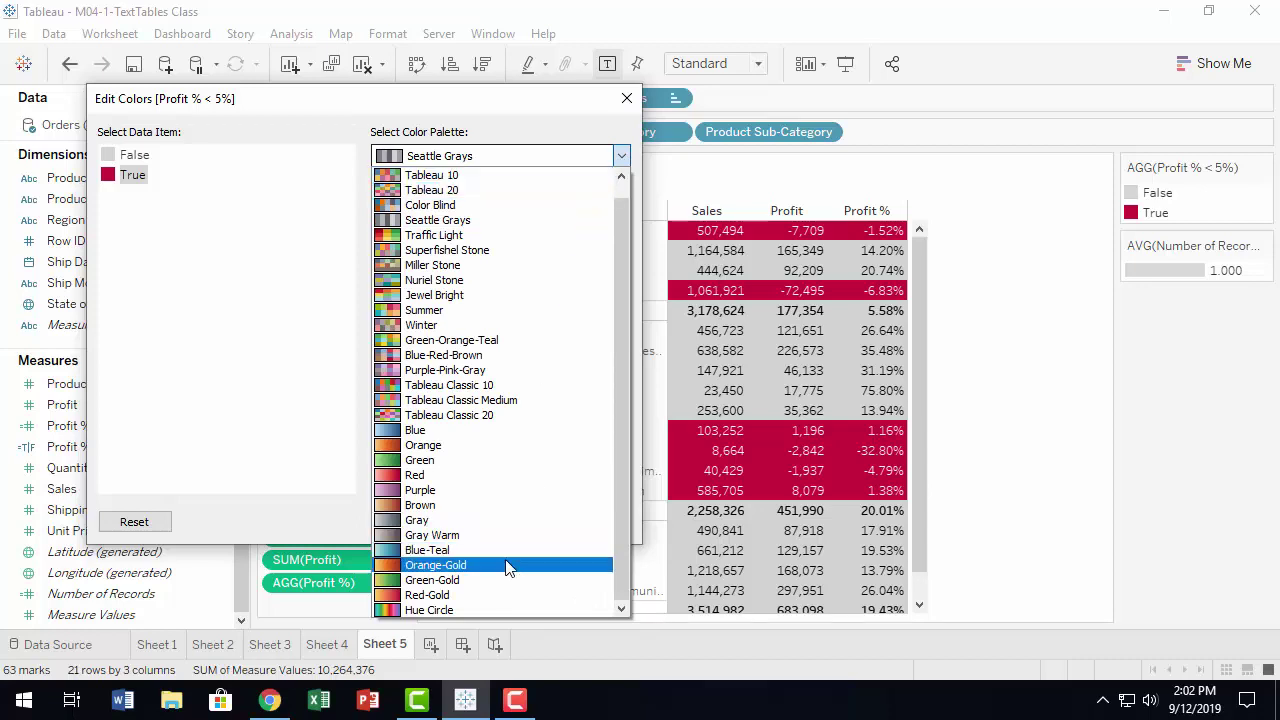
pyautogui.click(517, 480)
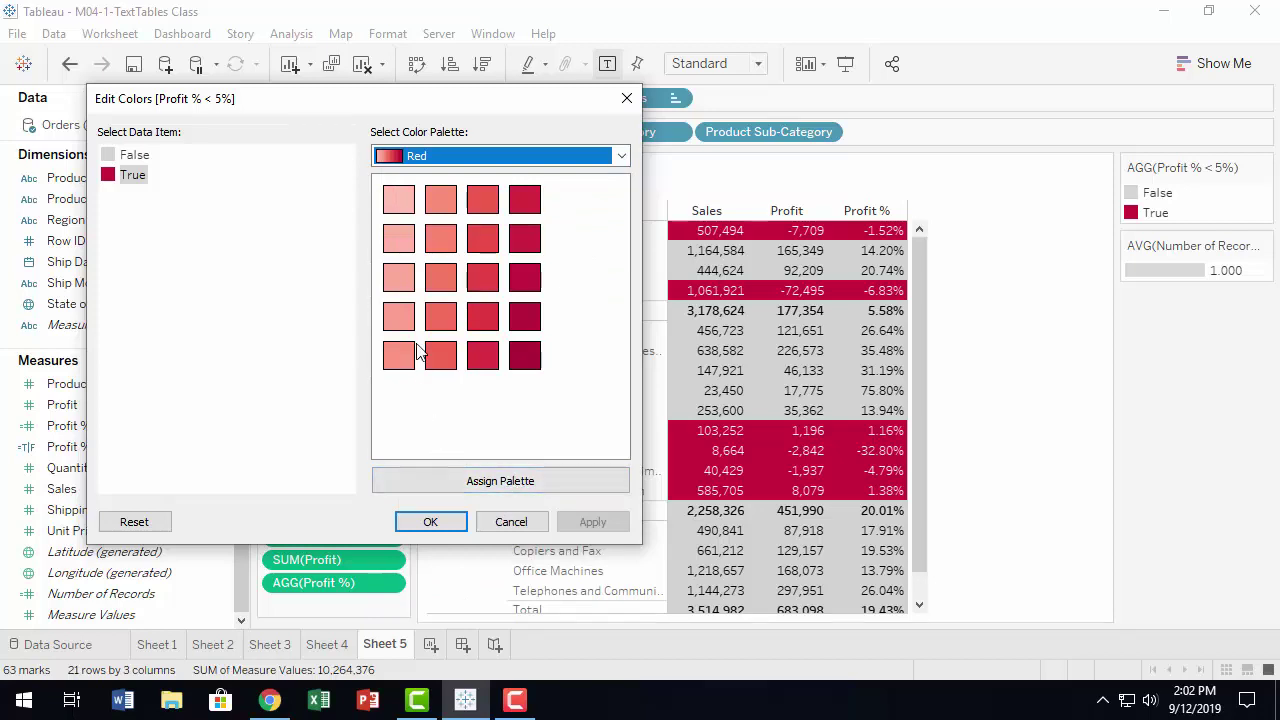
pyautogui.click(402, 203)
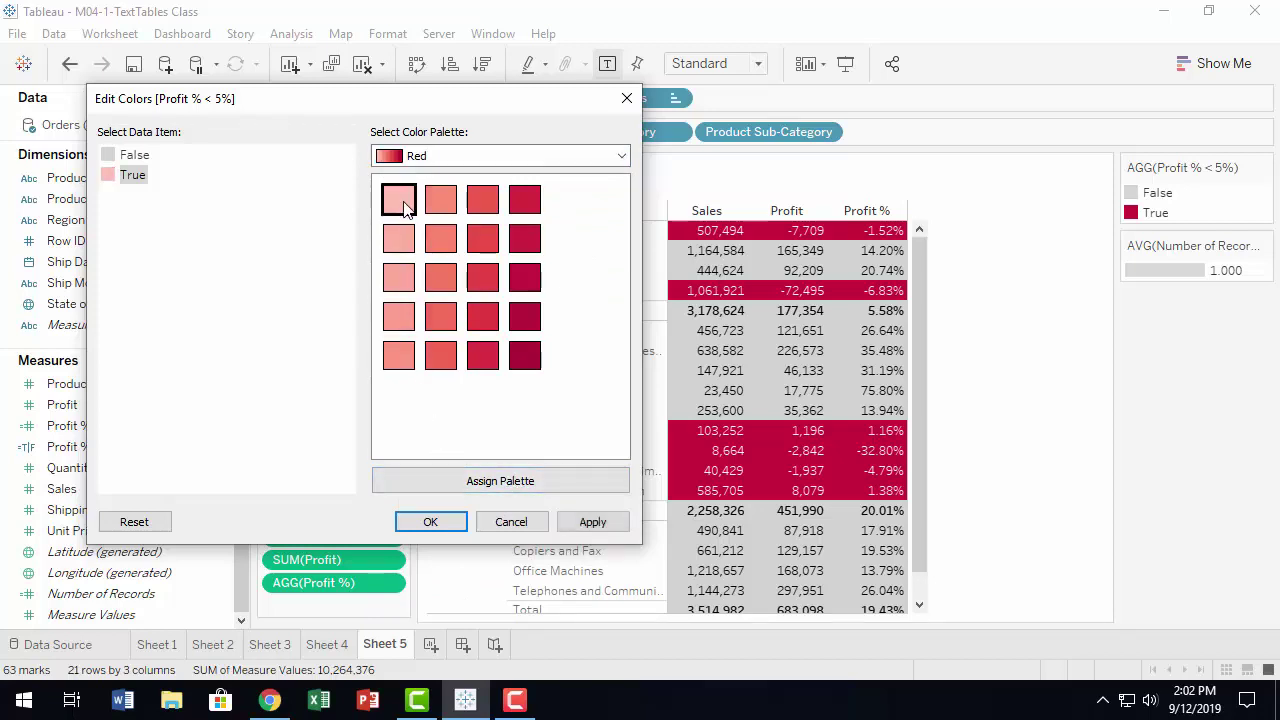
pyautogui.click(592, 522)
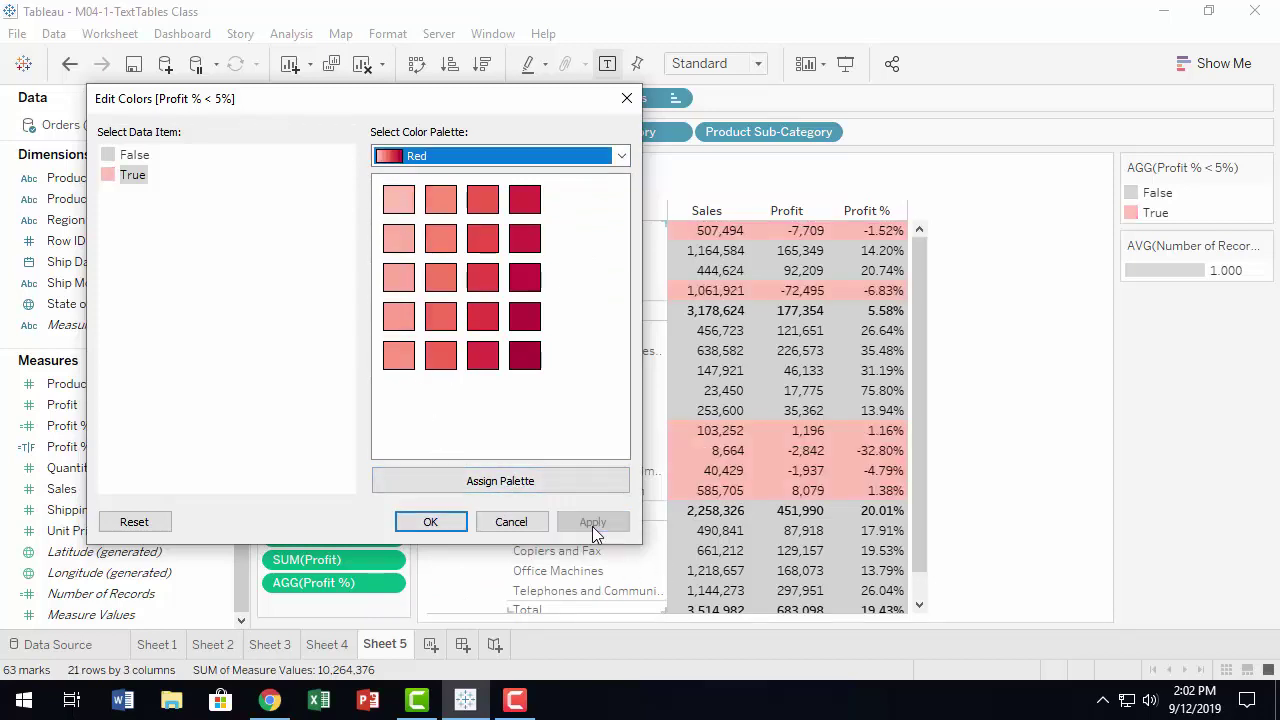
pyautogui.click(432, 521)
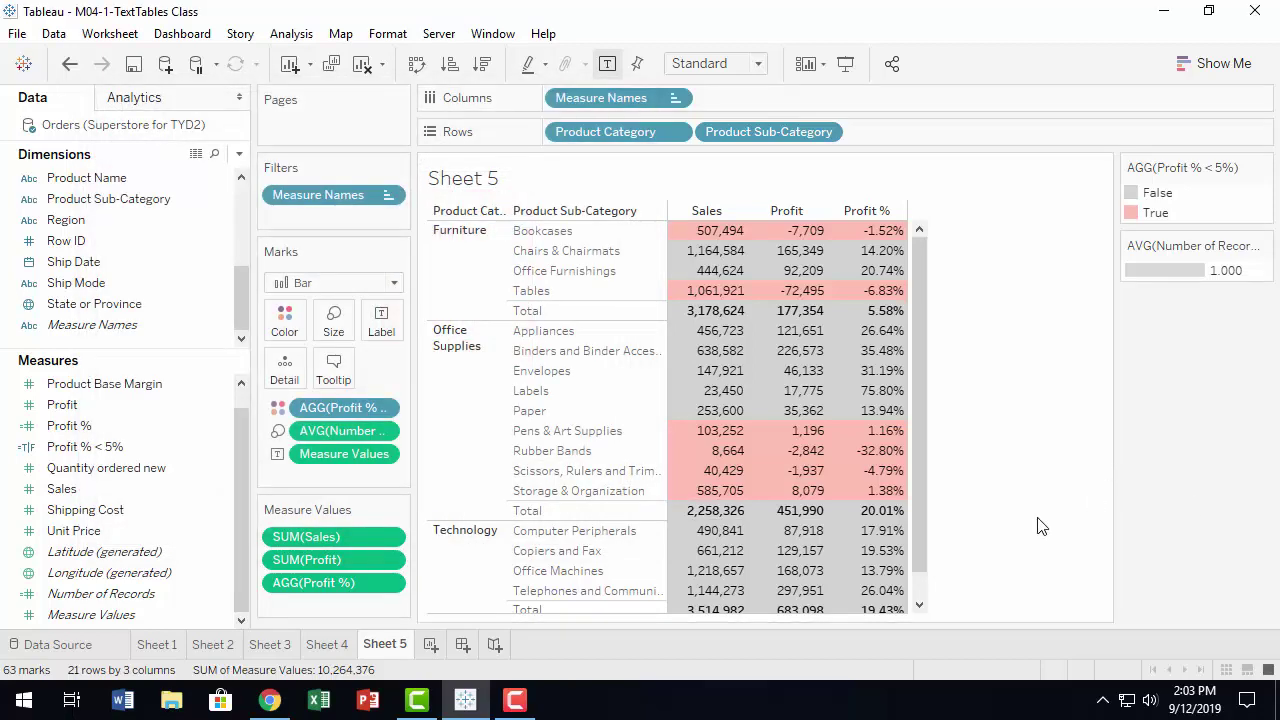
pyautogui.scroll(-1, 962, 528)
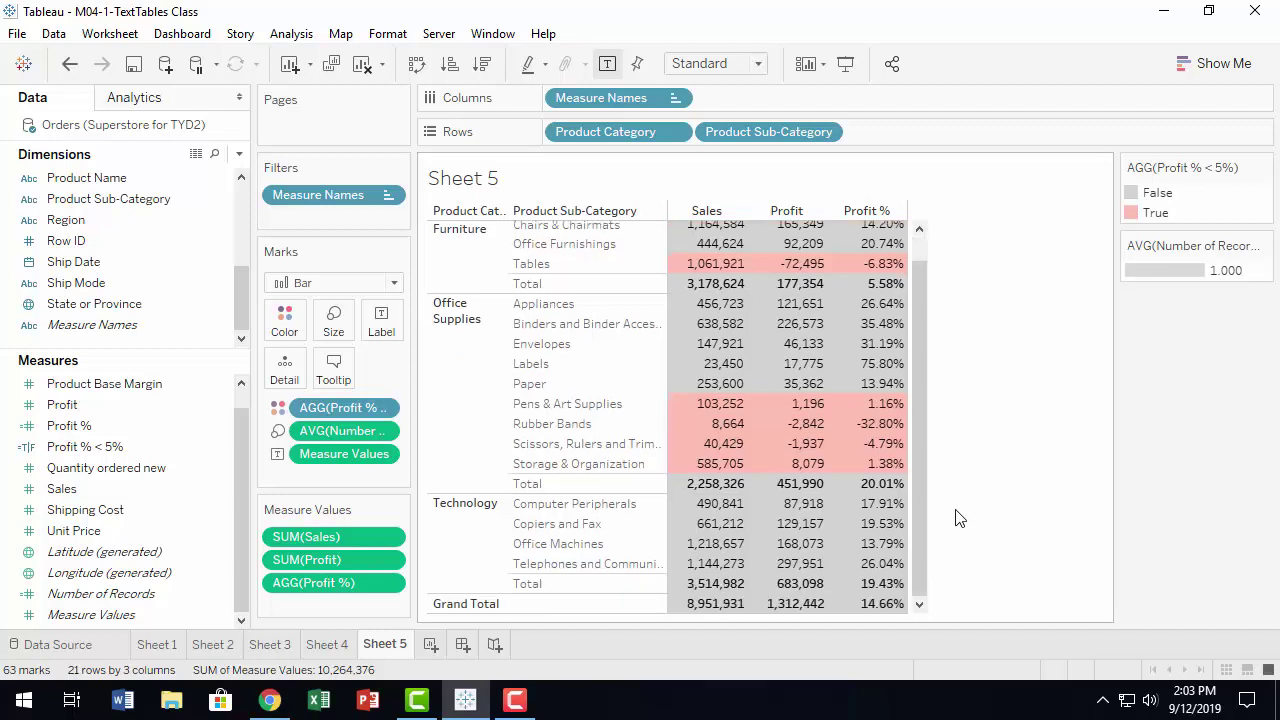
pyautogui.scroll(1, 968, 515)
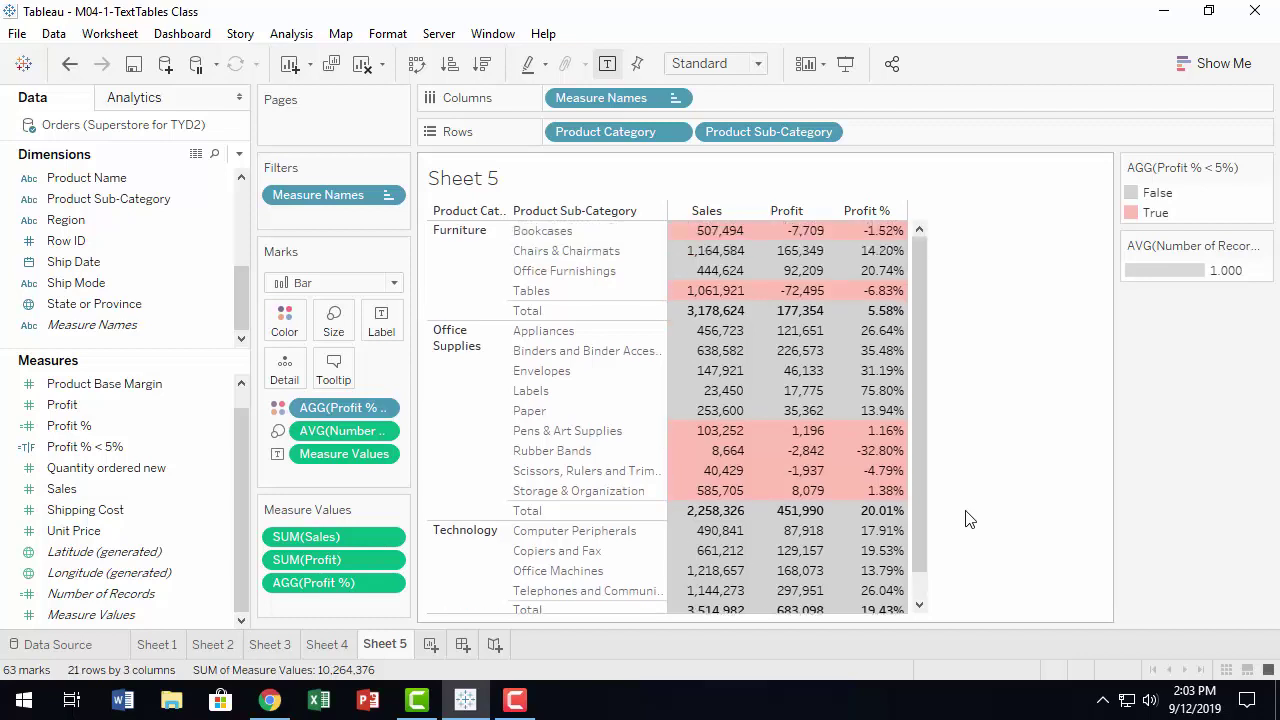